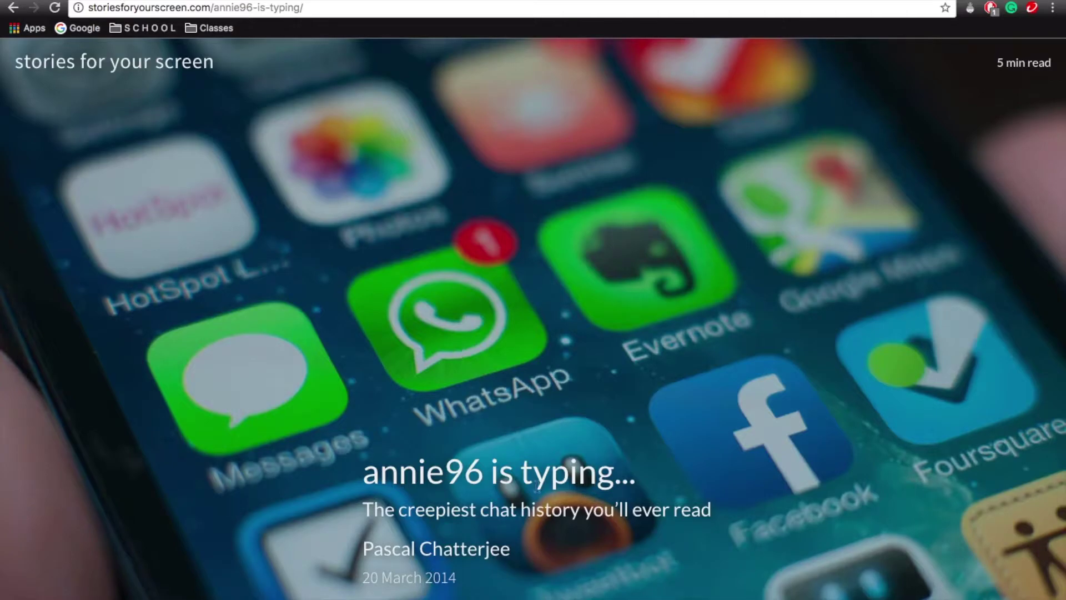
scroll(538, 490, "down", 3)
scroll(537, 490, "down", 2)
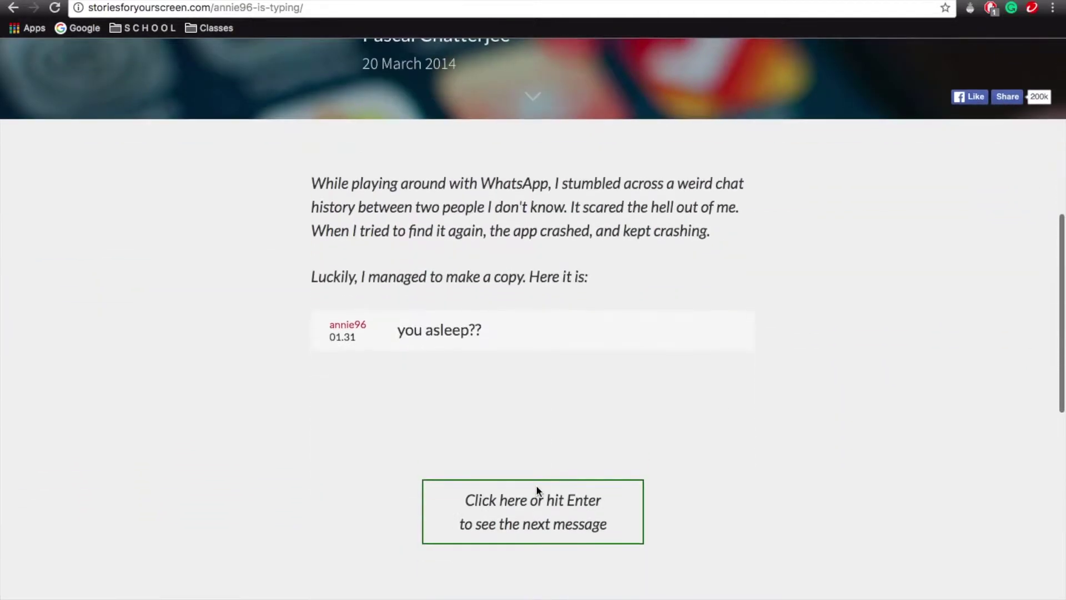
scroll(537, 490, "up", 4)
scroll(538, 490, "up", 2)
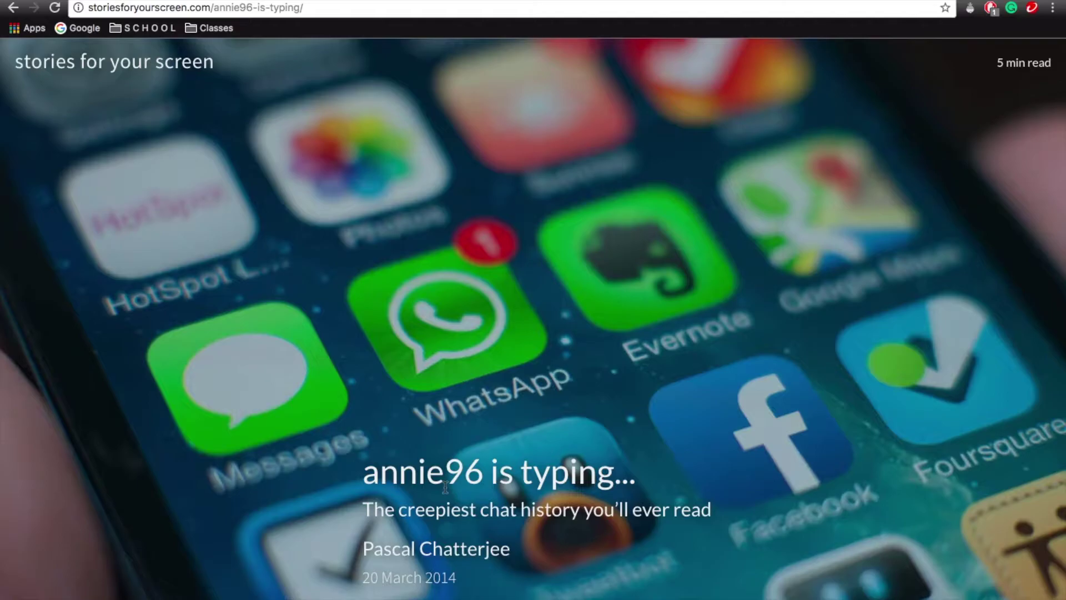
scroll(445, 490, "down", 1)
scroll(445, 490, "down", 1)
scroll(446, 483, "down", 1)
scroll(448, 481, "down", 1)
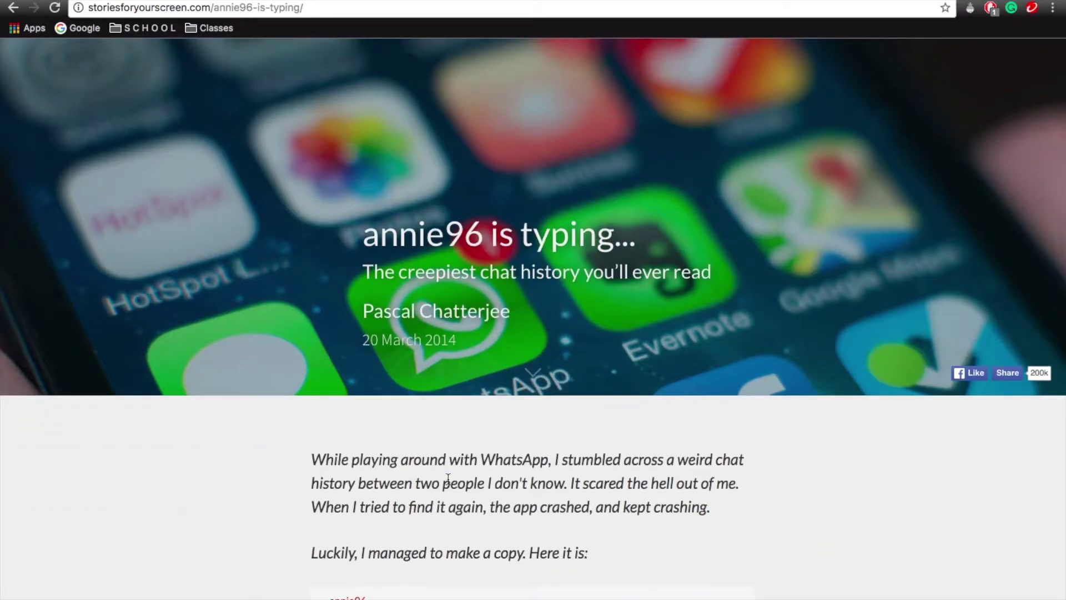
scroll(448, 480, "down", 1)
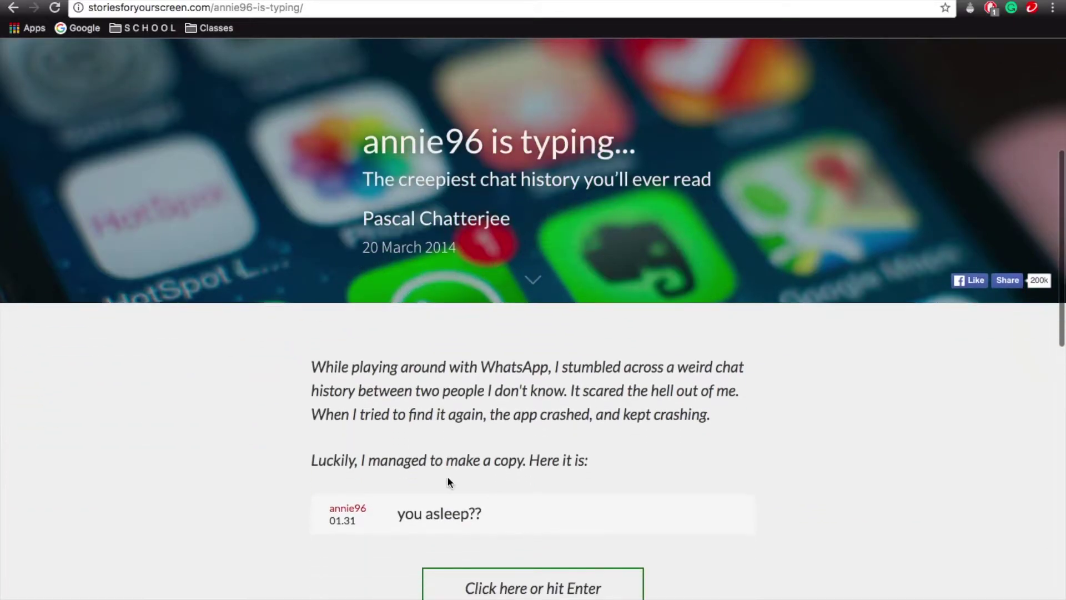
scroll(448, 481, "down", 2)
scroll(448, 480, "down", 1)
scroll(447, 480, "down", 1)
scroll(446, 481, "down", 1)
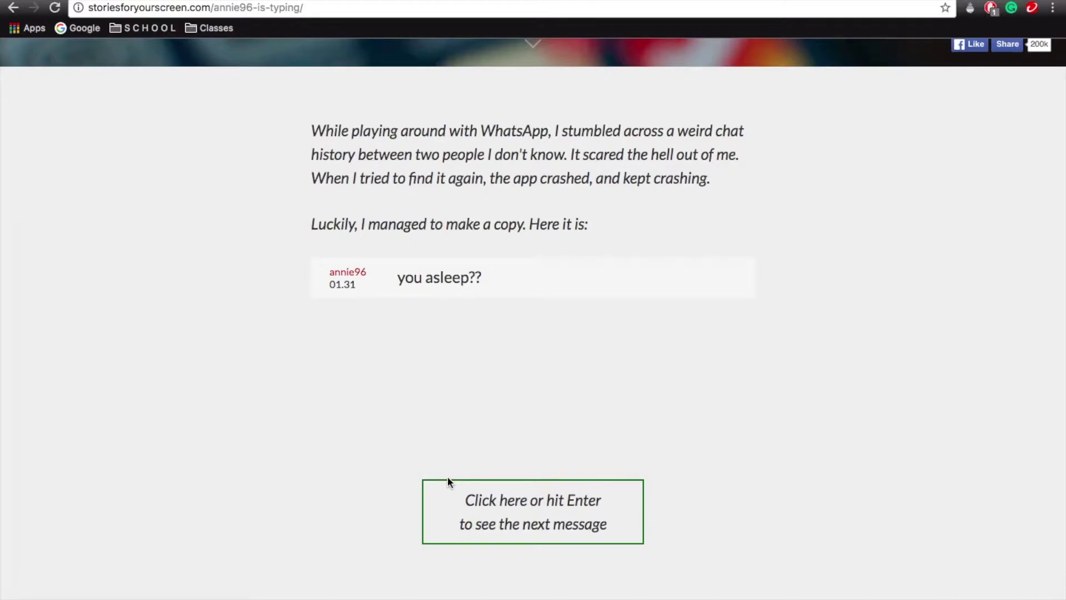
scroll(447, 476, "down", 2)
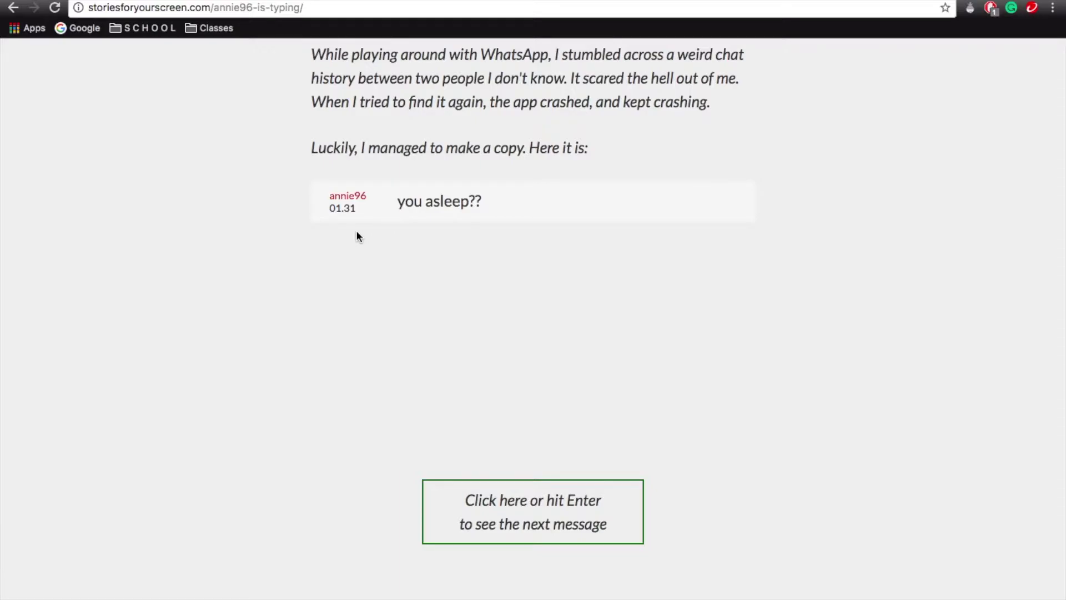
scroll(357, 236, "up", 1)
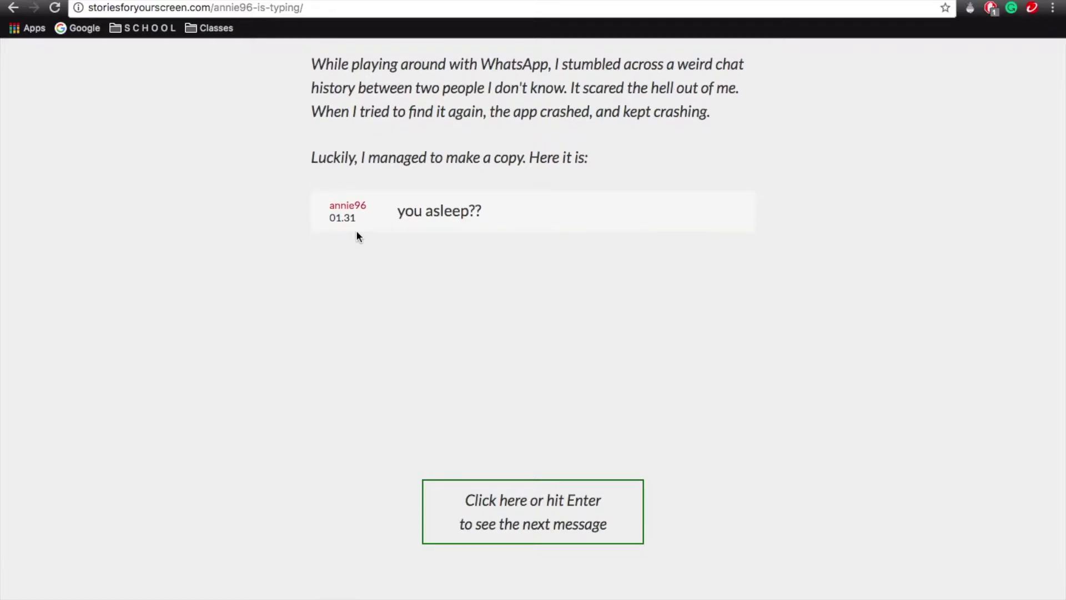
Step: Advance the chat through 'studying :(' and 'annie wtf!!!' to 'not denying it? :p'
left_click(571, 493)
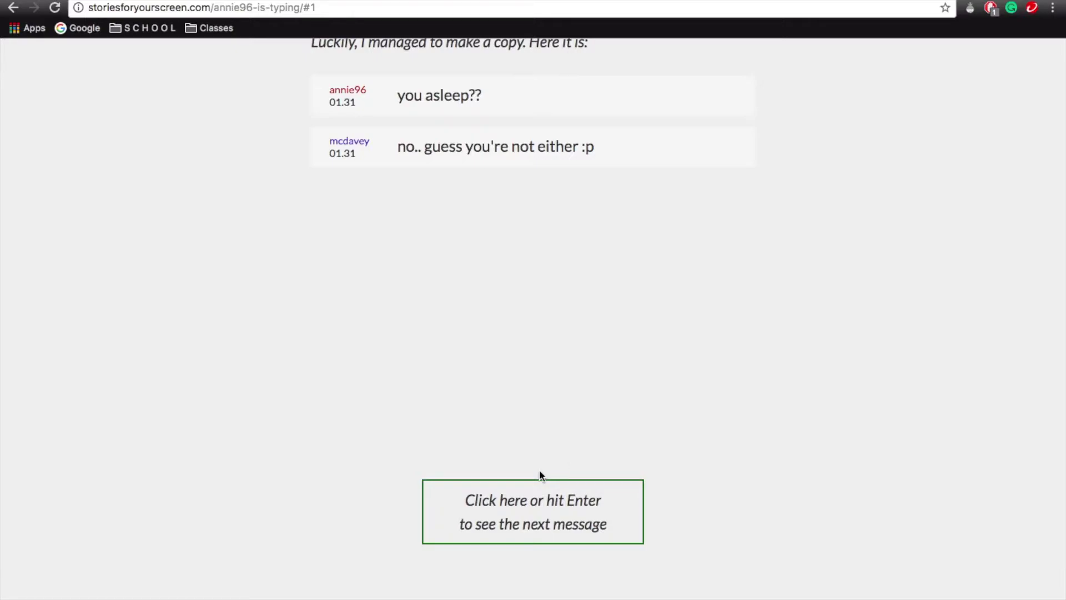
left_click(548, 503)
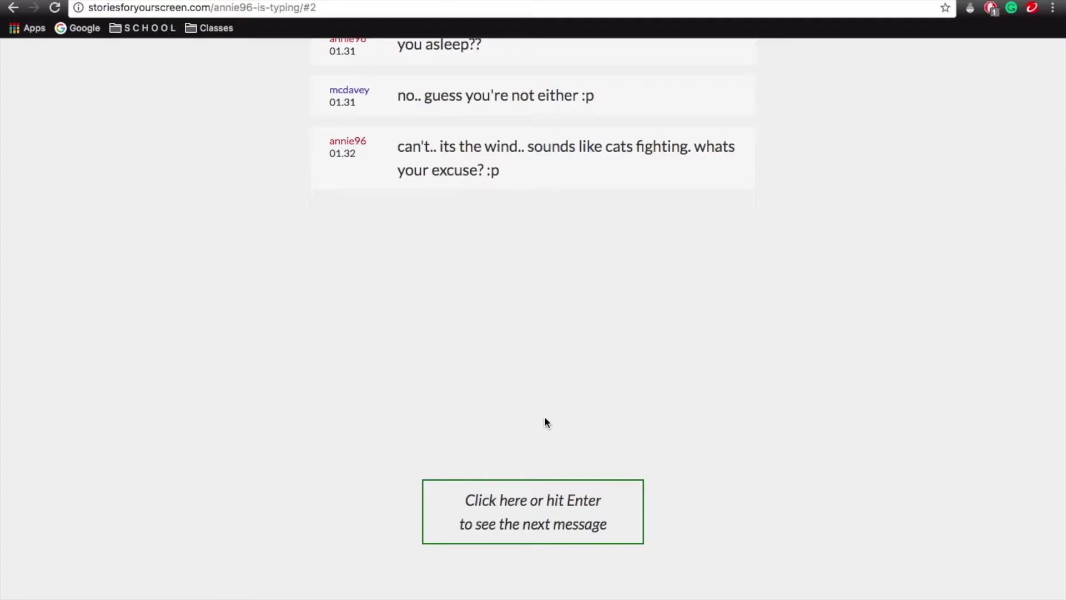
left_click(552, 494)
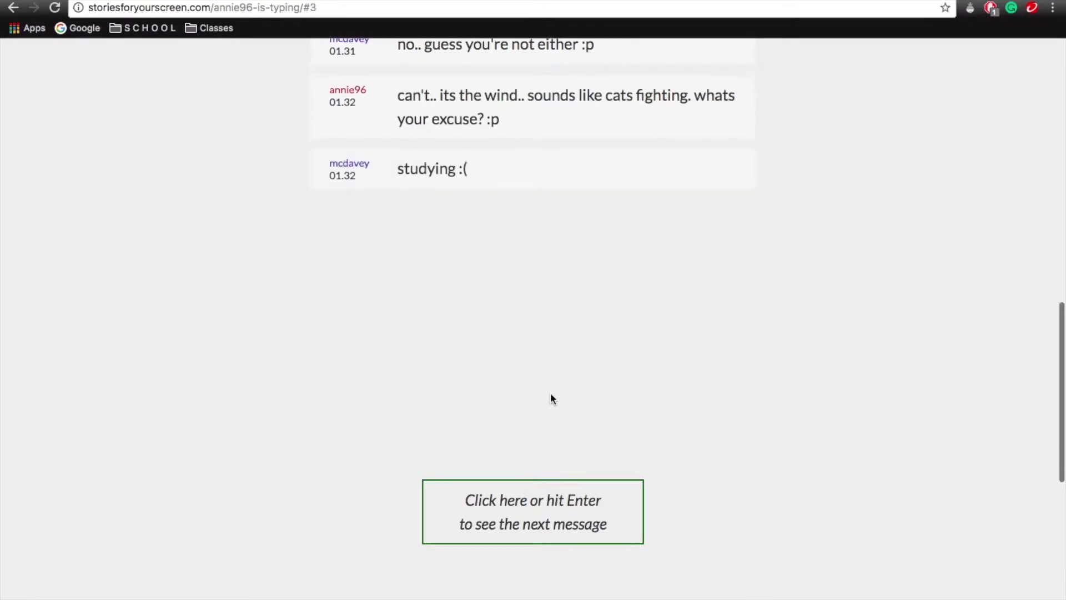
left_click(541, 515)
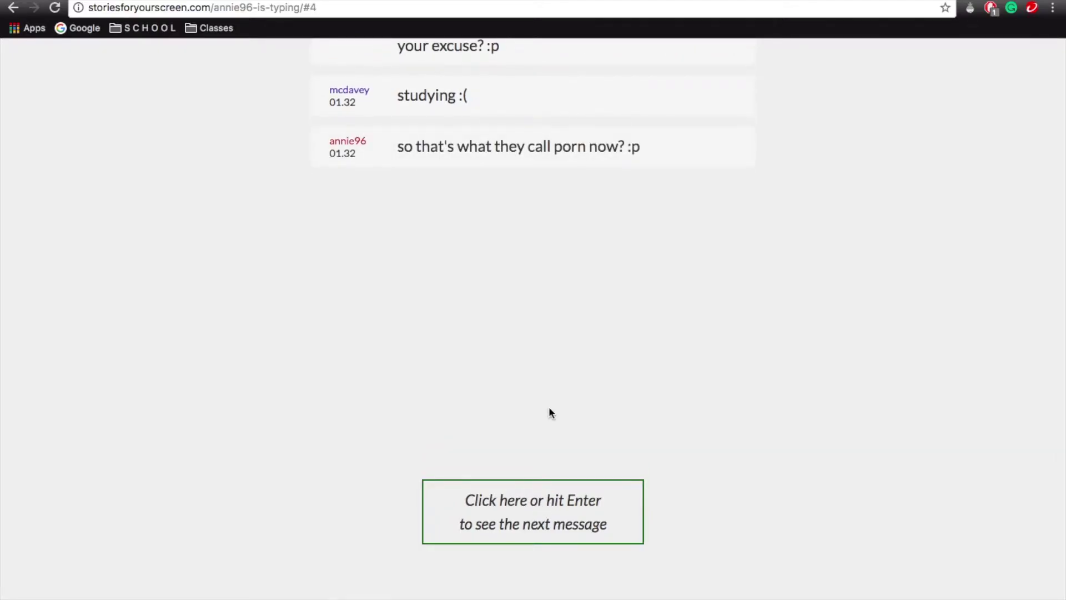
left_click(536, 502)
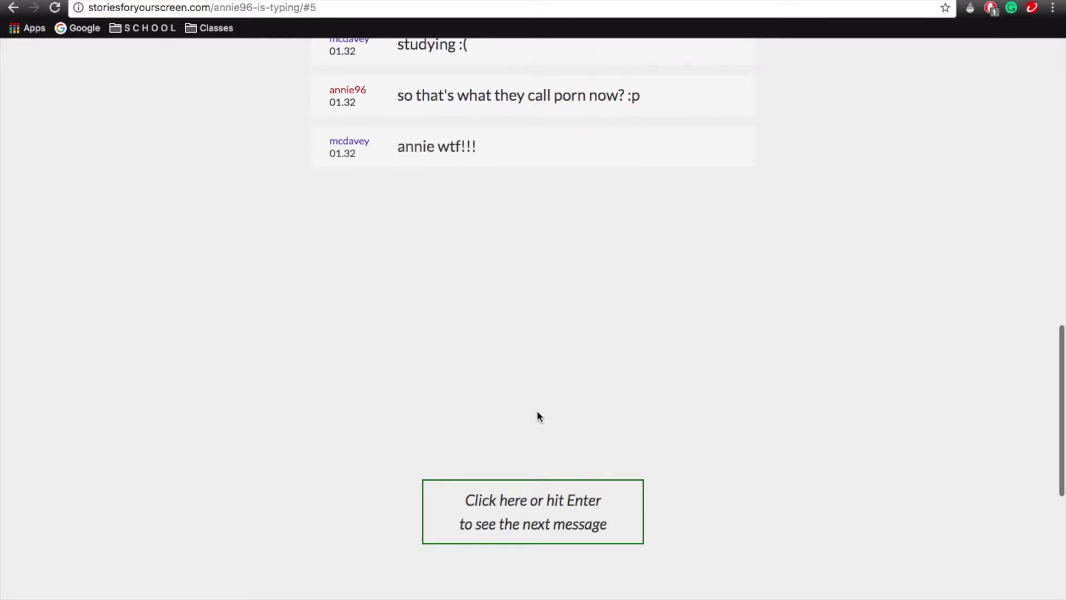
left_click(539, 508)
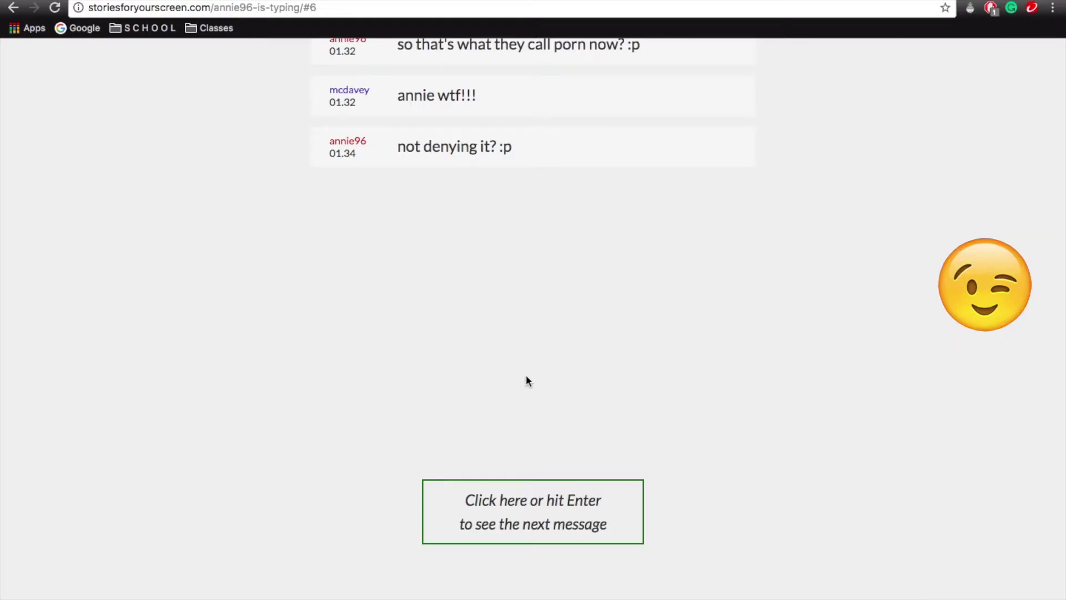
Step: Reveal the messages about Johnny and the loud wind, ending at 'No wind over here. Just rain.'
left_click(525, 509)
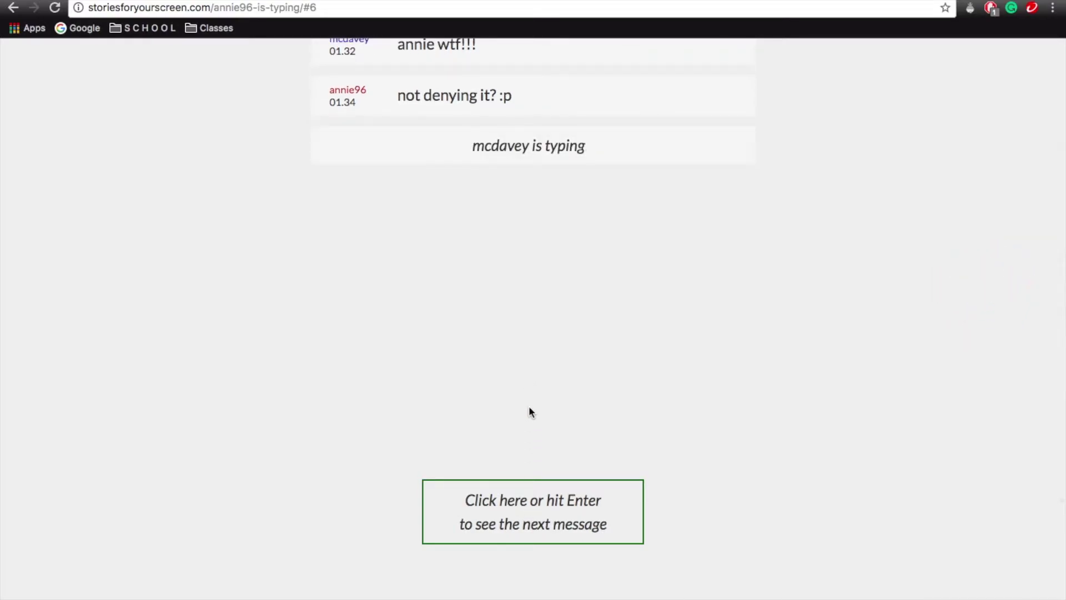
left_click(549, 499)
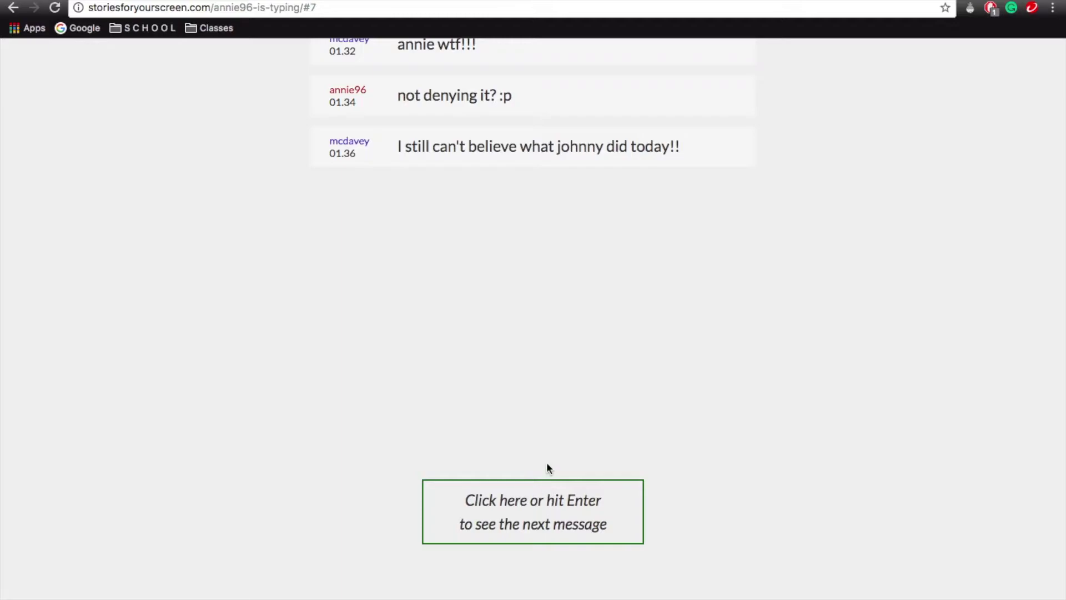
left_click(548, 500)
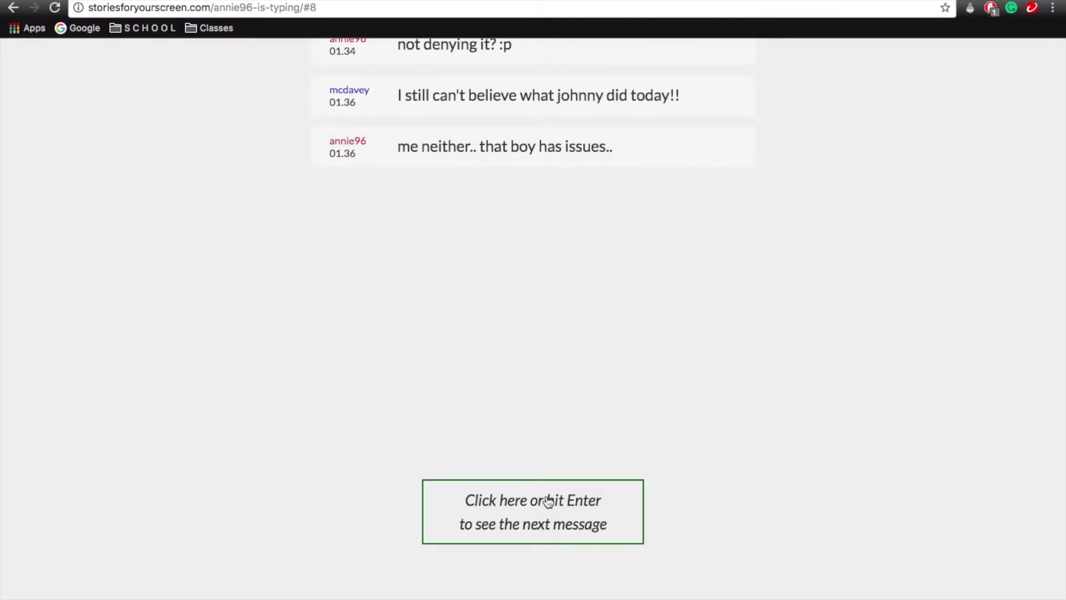
left_click(548, 500)
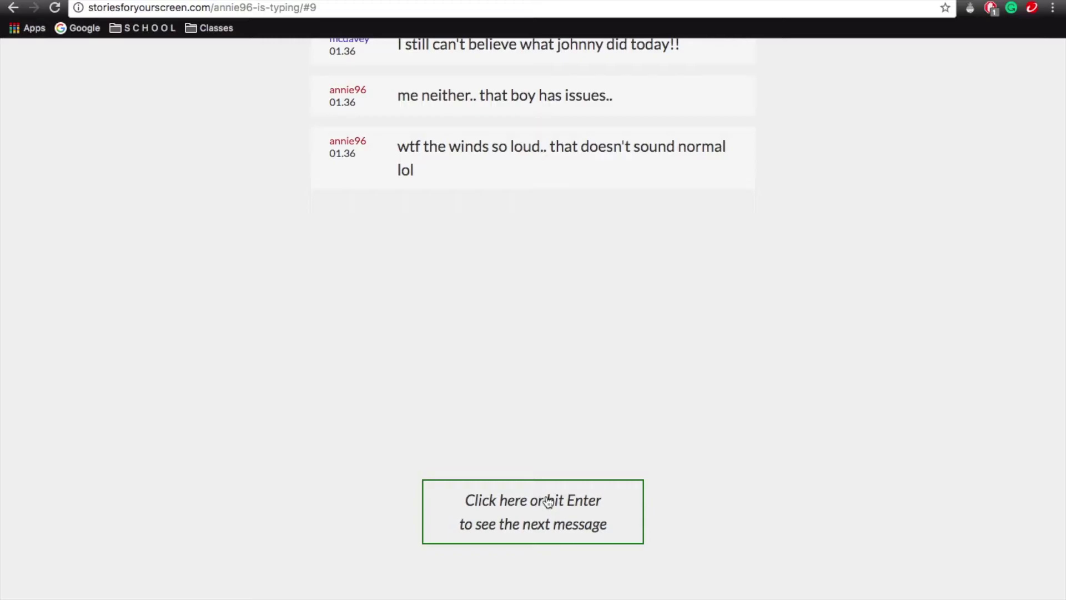
left_click(549, 506)
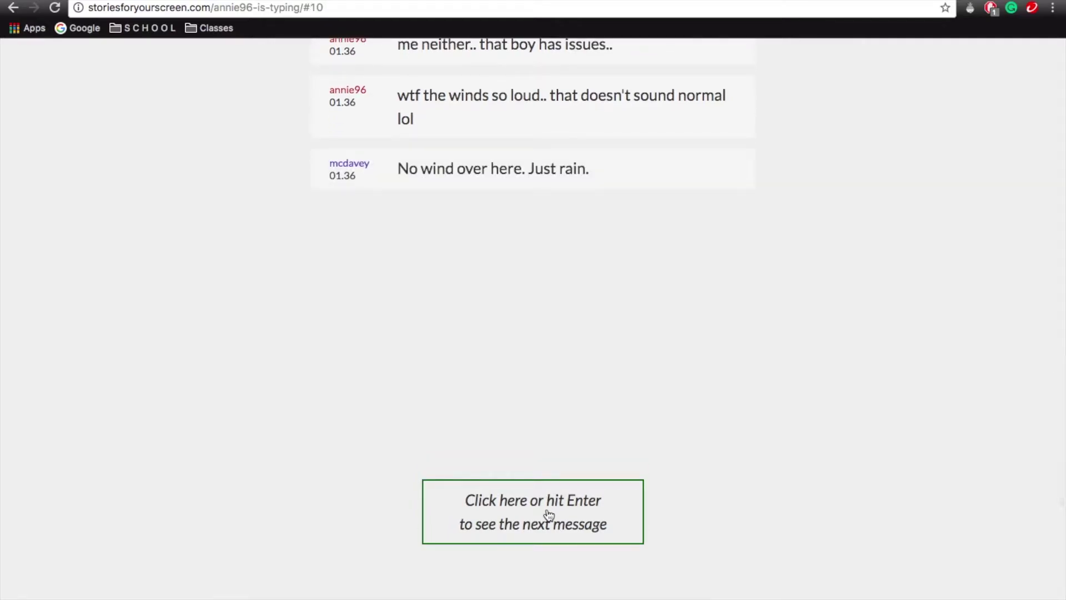
Step: Advance past 'Damn right you do ;)' to the gravel-footsteps and home-alone messages
left_click(549, 512)
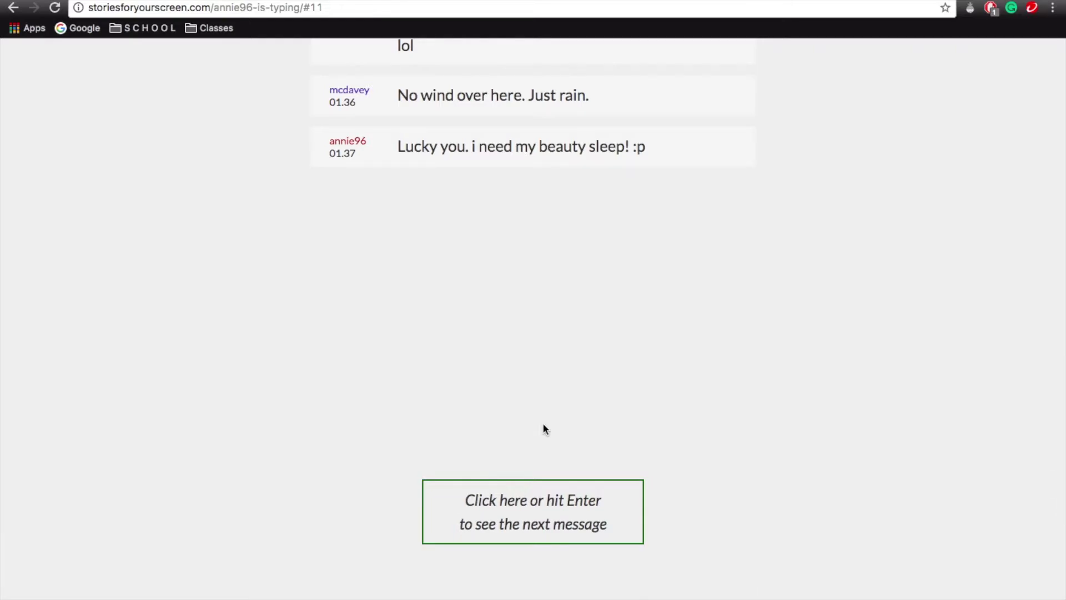
left_click(555, 500)
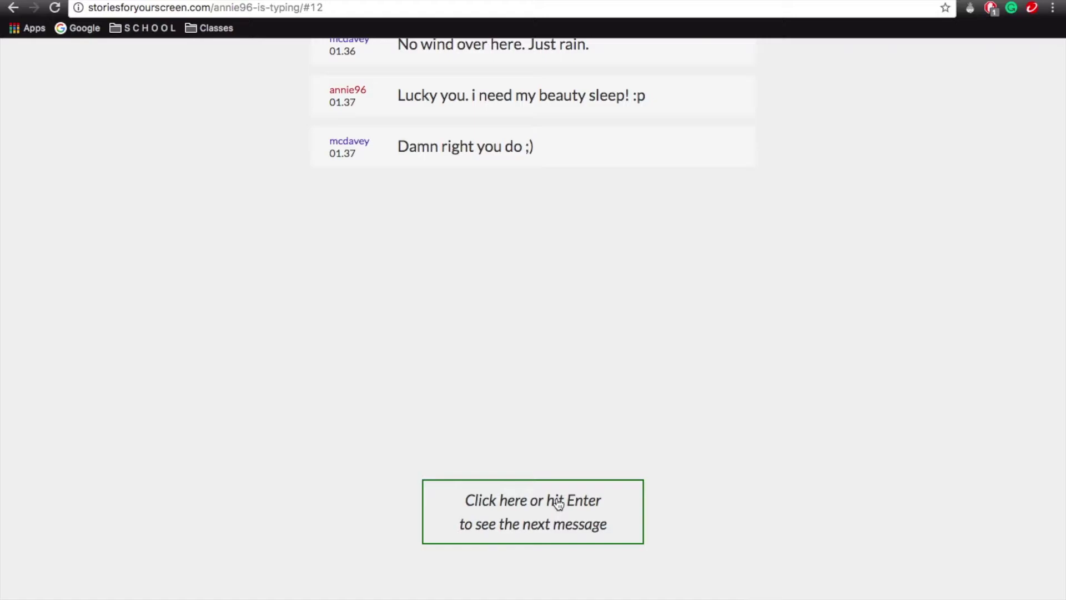
left_click(557, 506)
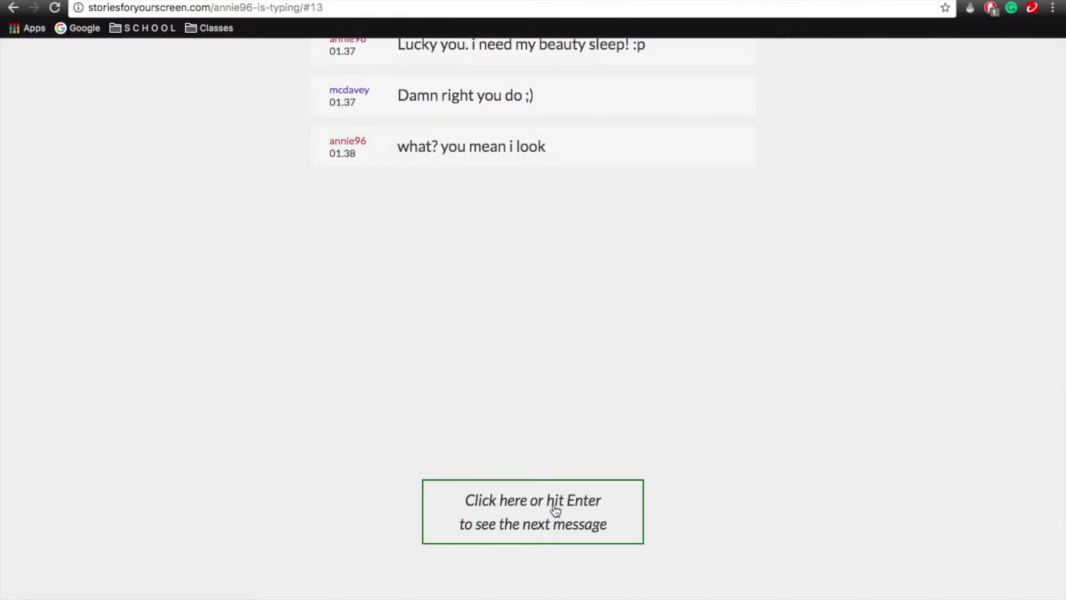
left_click(555, 509)
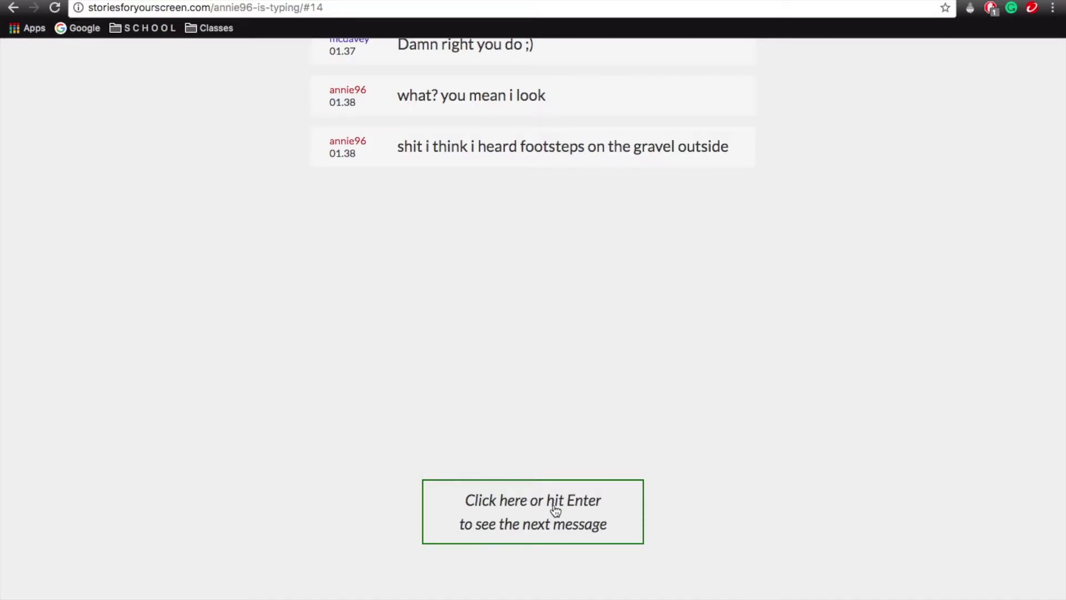
left_click(545, 529)
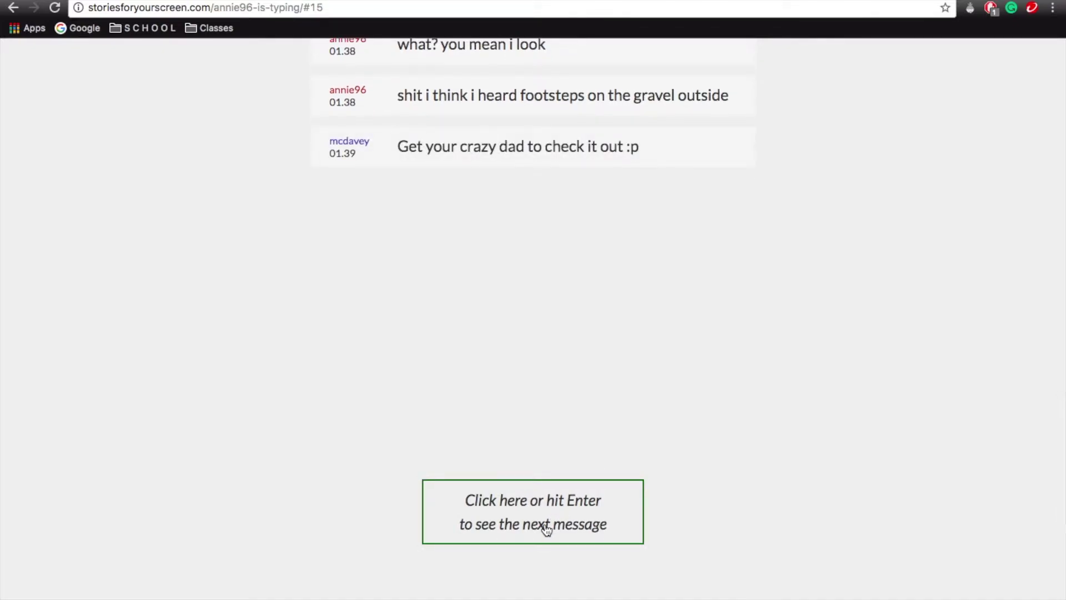
left_click(547, 531)
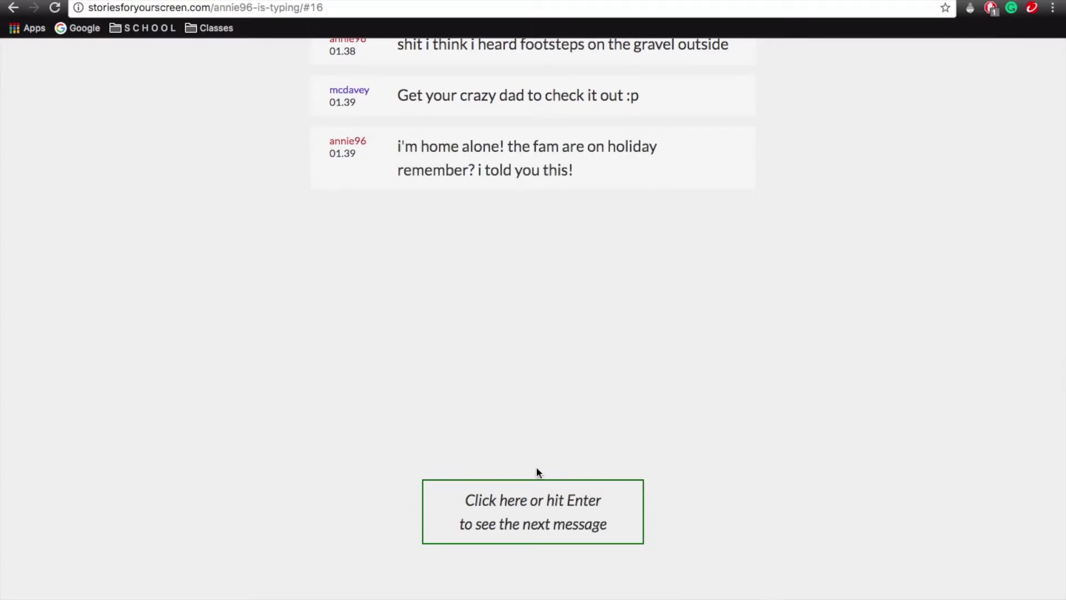
Step: Reveal the hang-out reply, the someone-in-the-garden joke, 'NOT FUNNY DAVID' and 'gonna check brb'
left_click(535, 492)
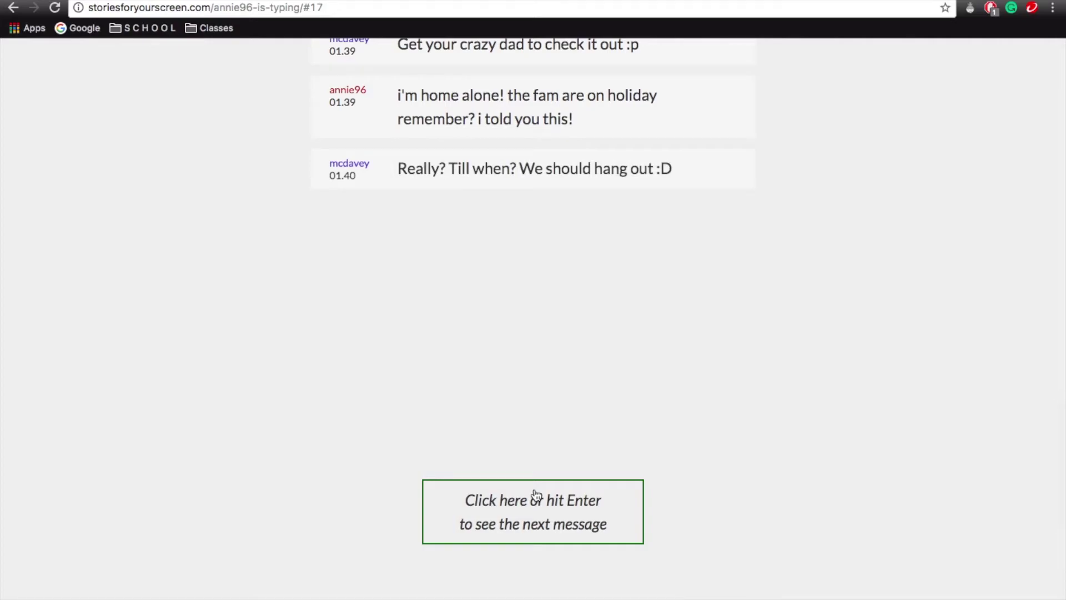
left_click(535, 494)
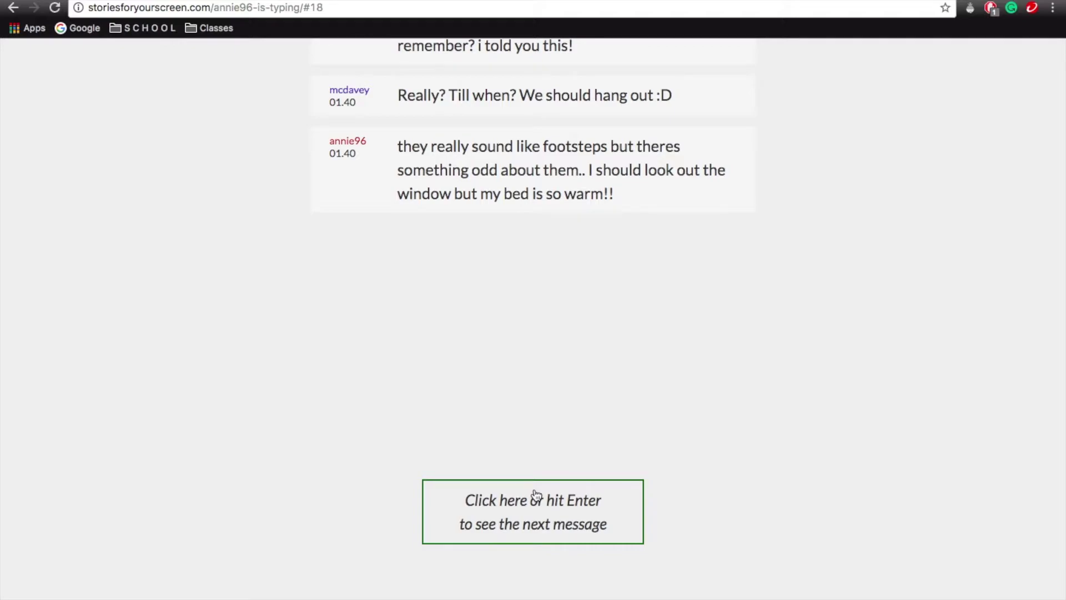
left_click(535, 496)
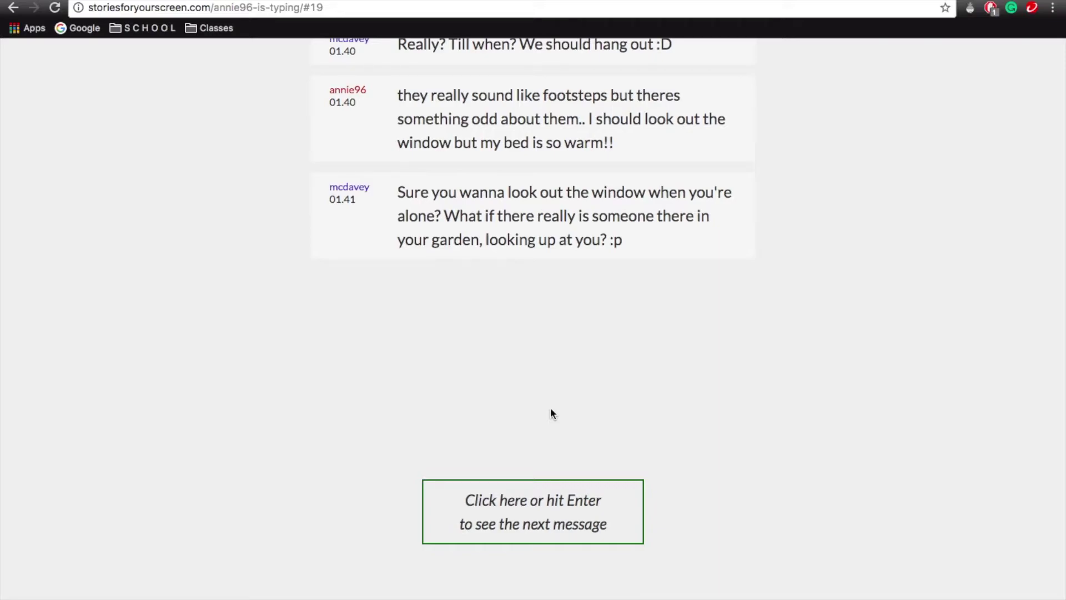
key("Return")
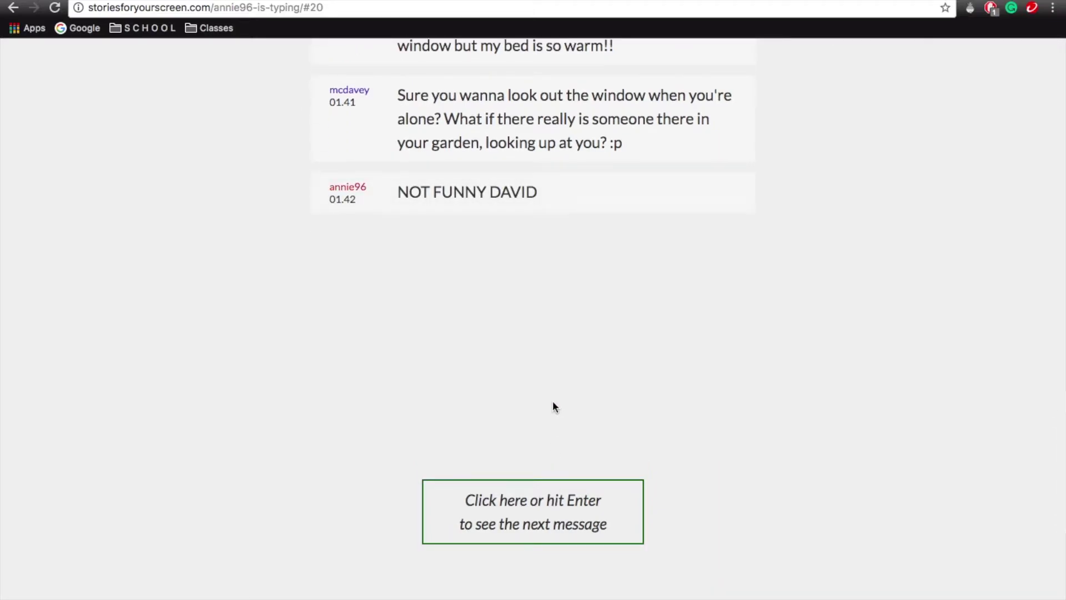
left_click(554, 491)
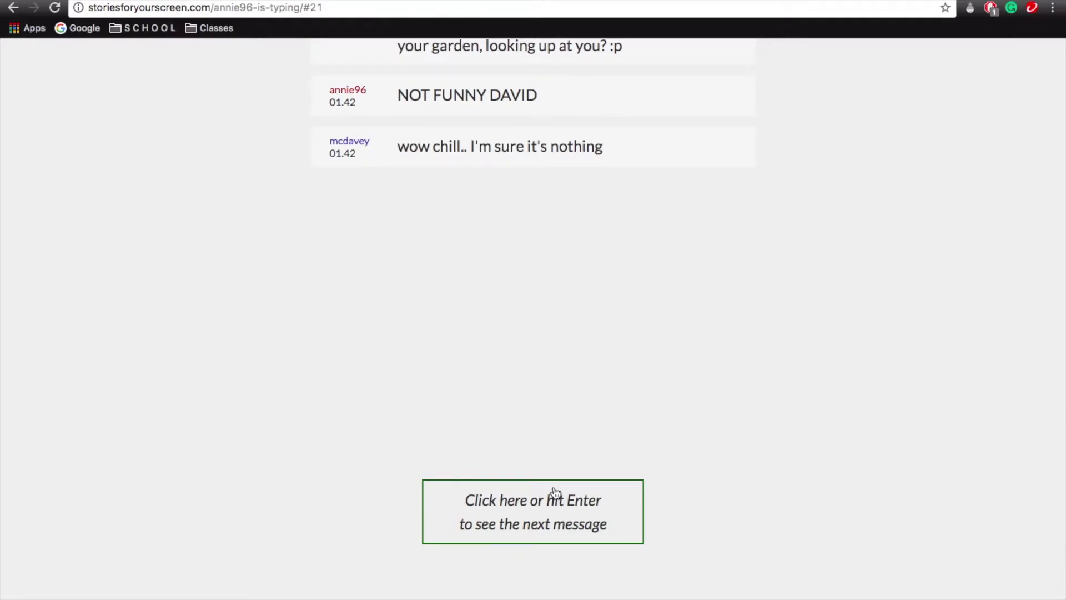
left_click(548, 507)
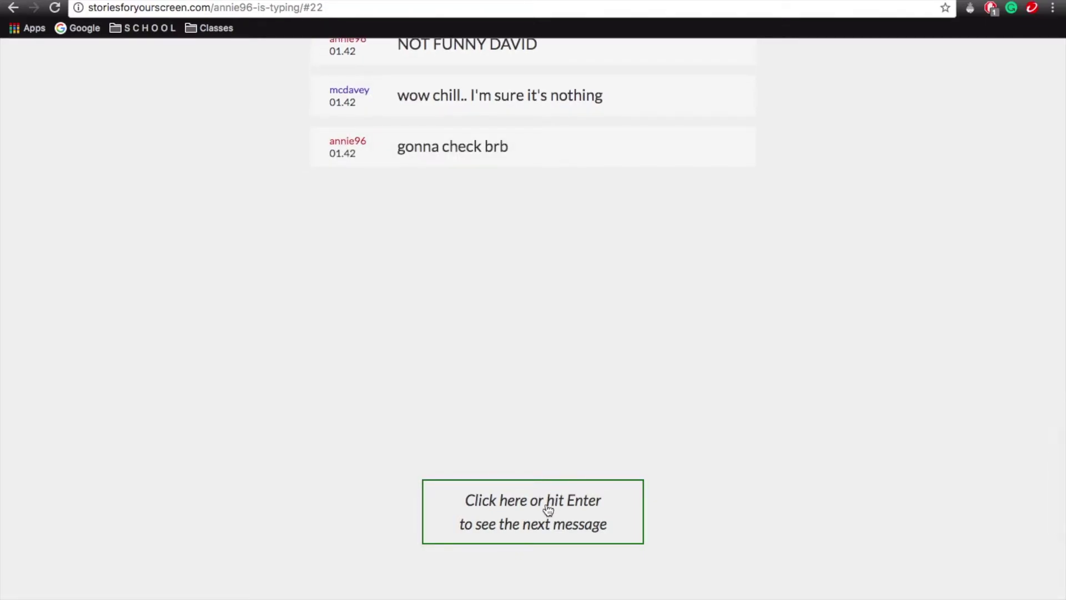
Step: Advance the chat past annie96's return from checking and mcdavey's next reply
left_click(548, 509)
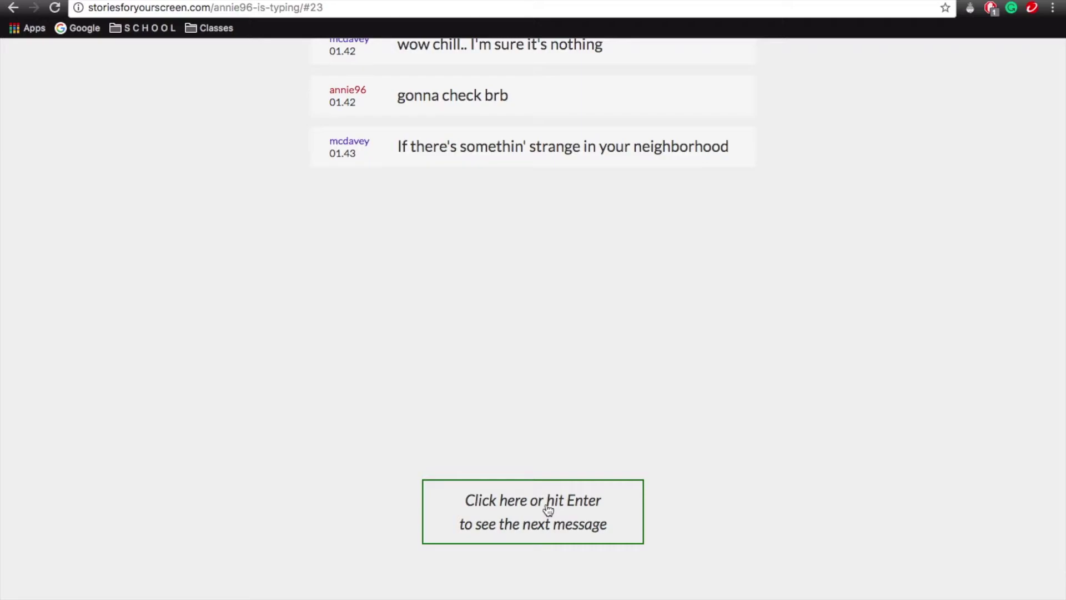
left_click(548, 509)
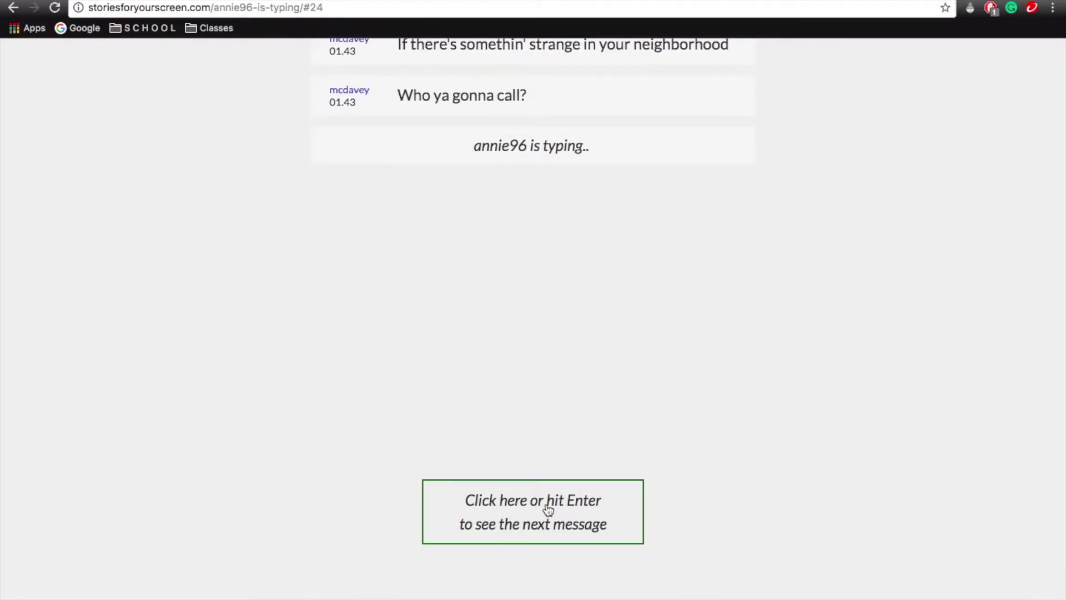
left_click(548, 510)
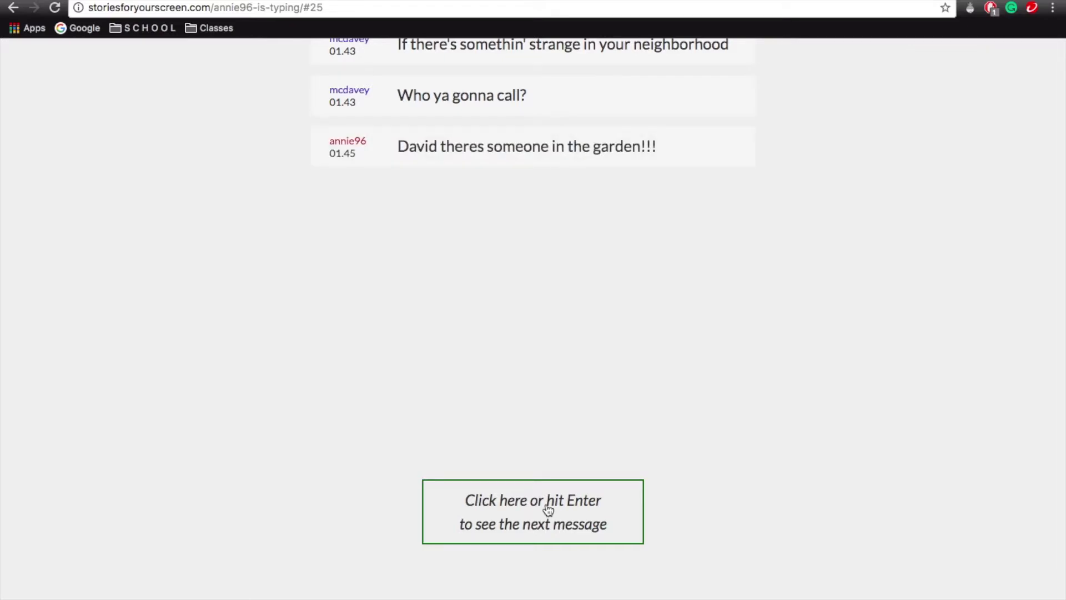
left_click(549, 509)
left_click(548, 511)
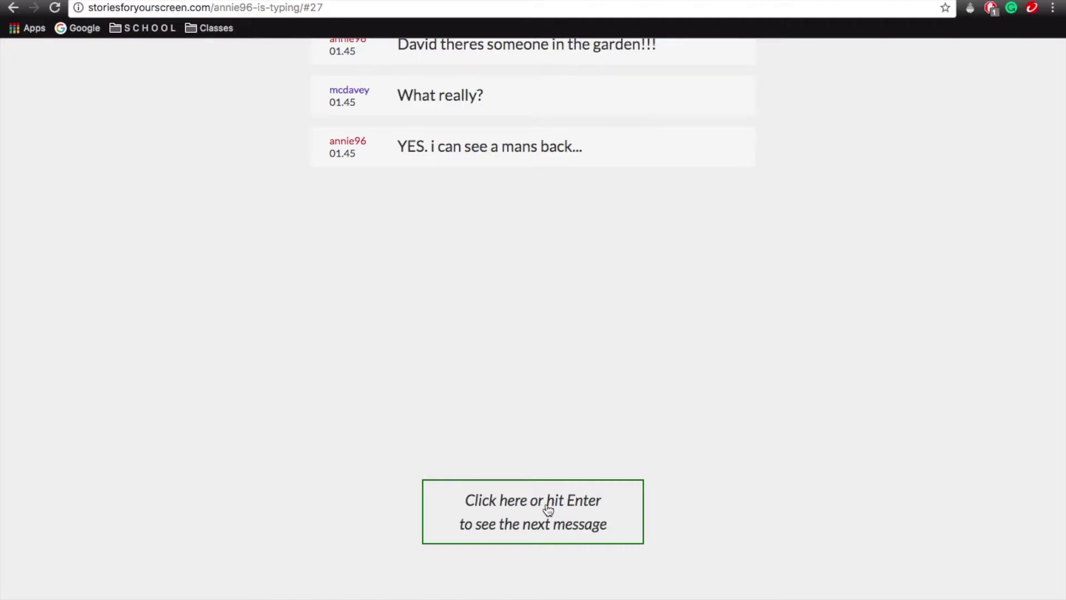
left_click(549, 510)
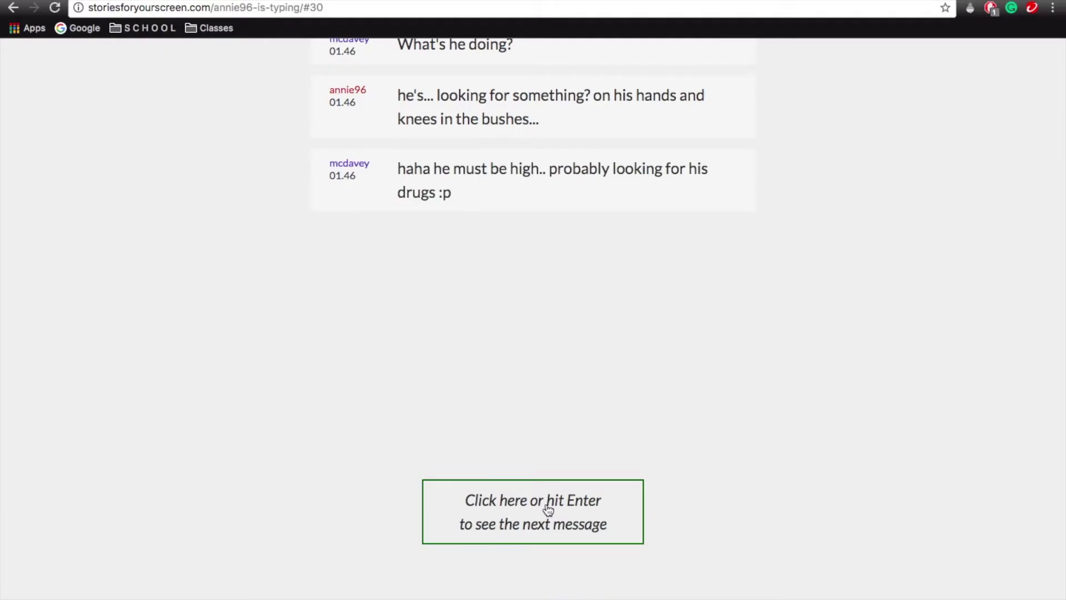
left_click(549, 509)
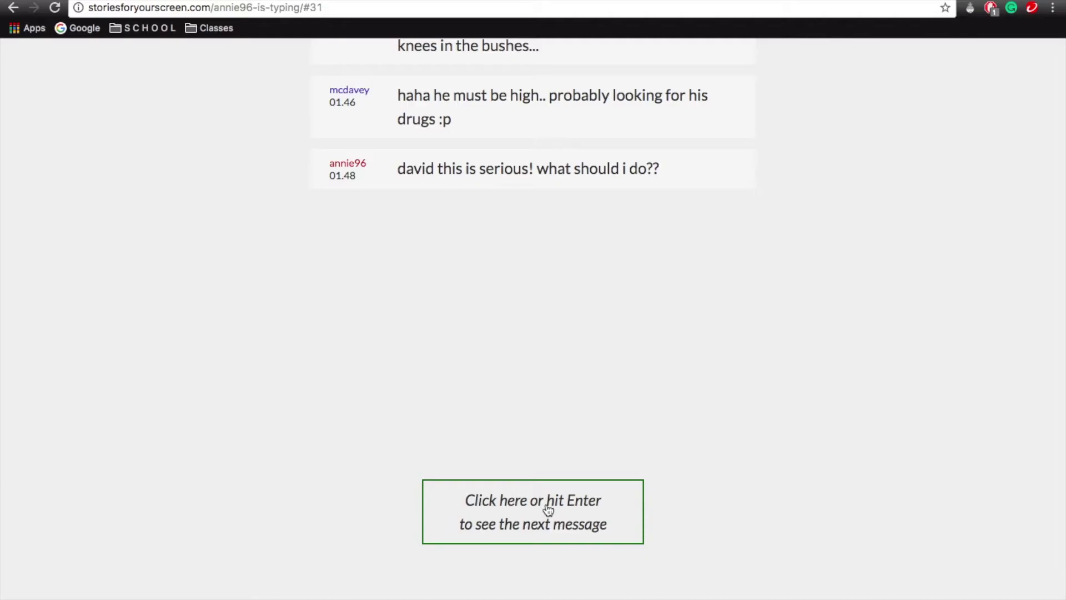
left_click(548, 509)
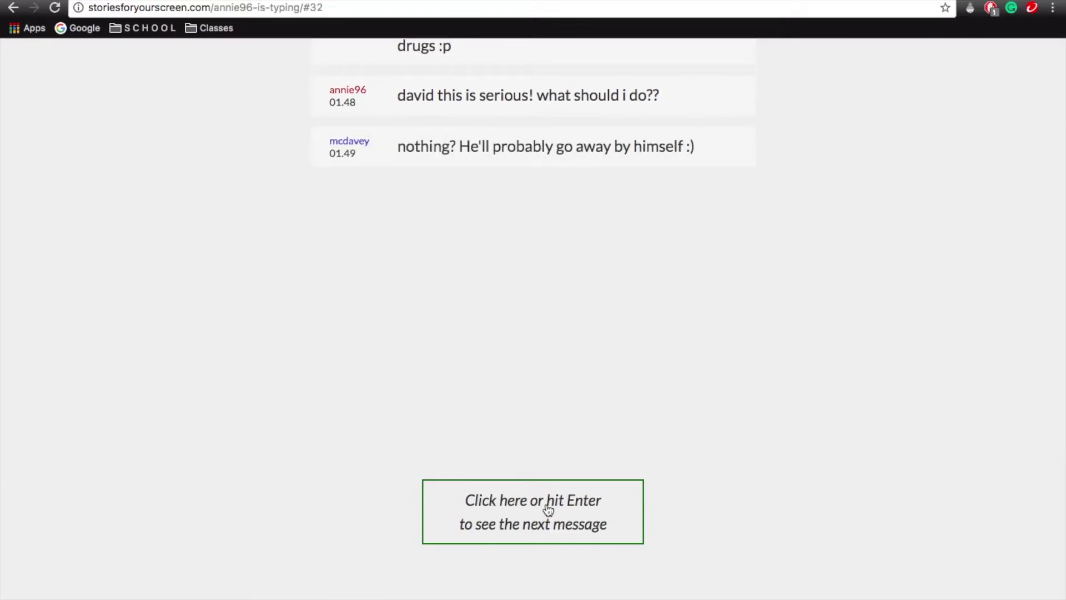
Step: Reveal annie96's digging message and her 'i can see that its you!' accusation
left_click(548, 510)
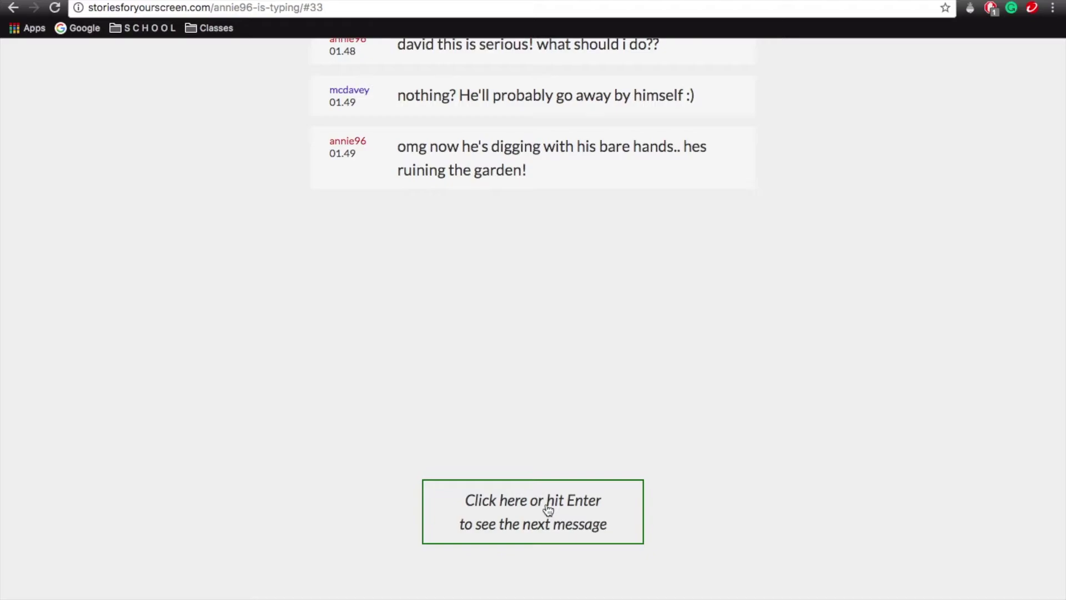
left_click(548, 510)
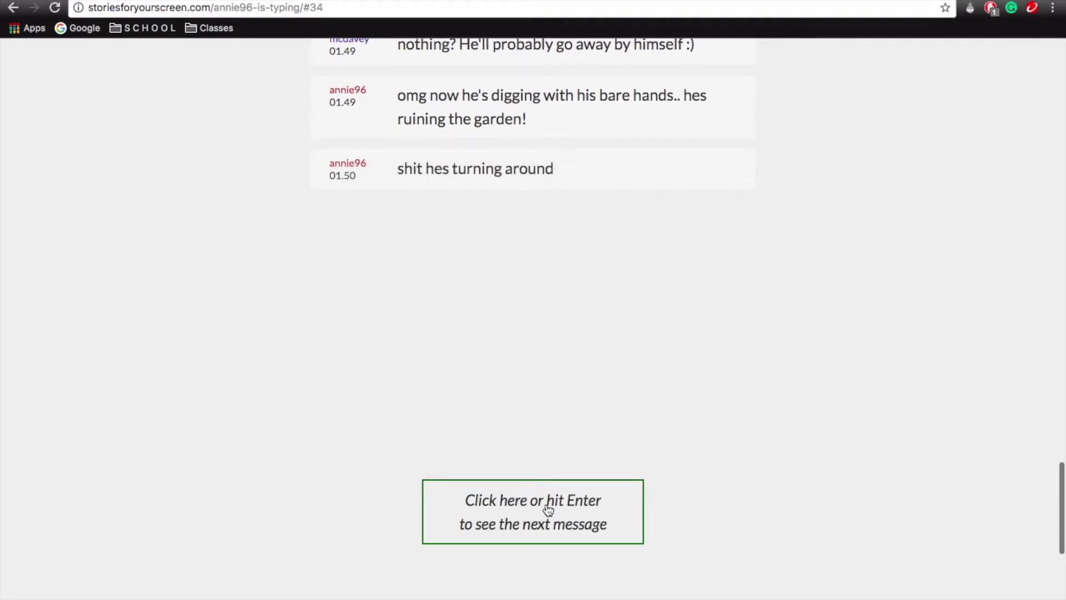
left_click(548, 510)
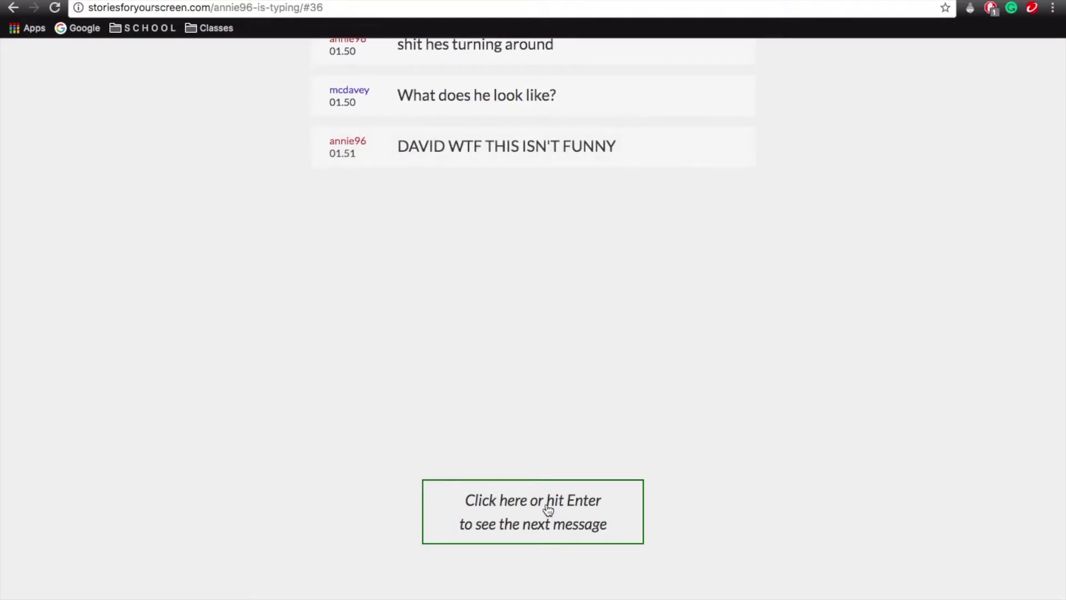
left_click(548, 509)
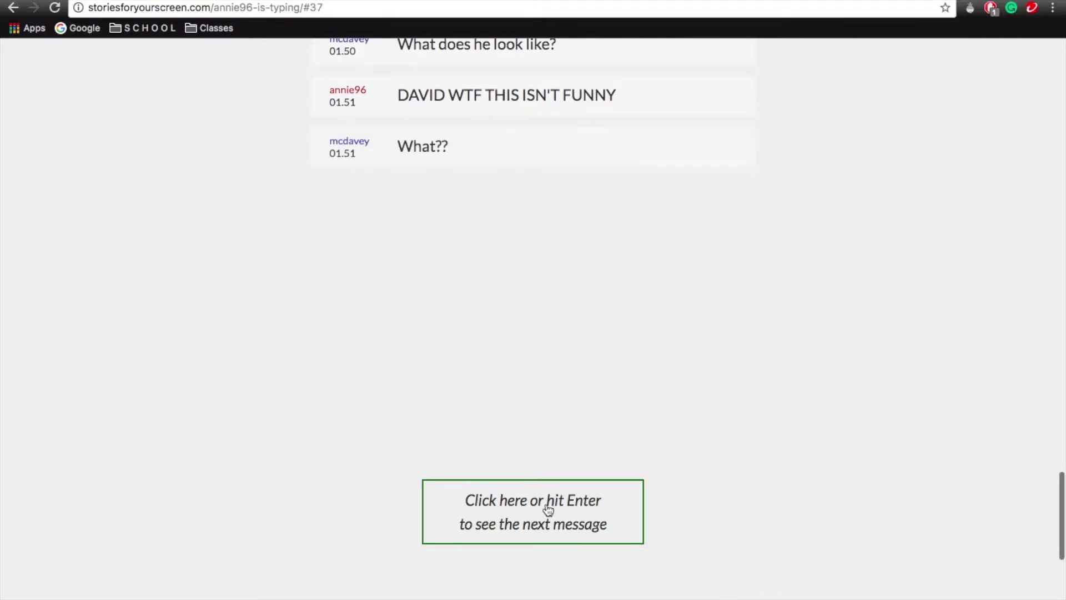
left_click(548, 510)
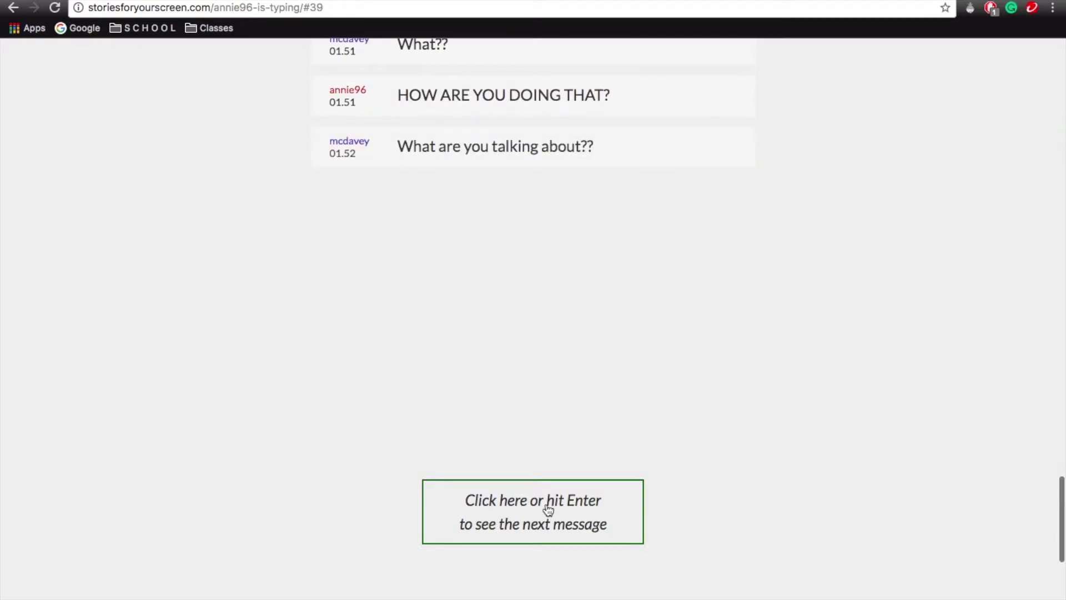
left_click(549, 510)
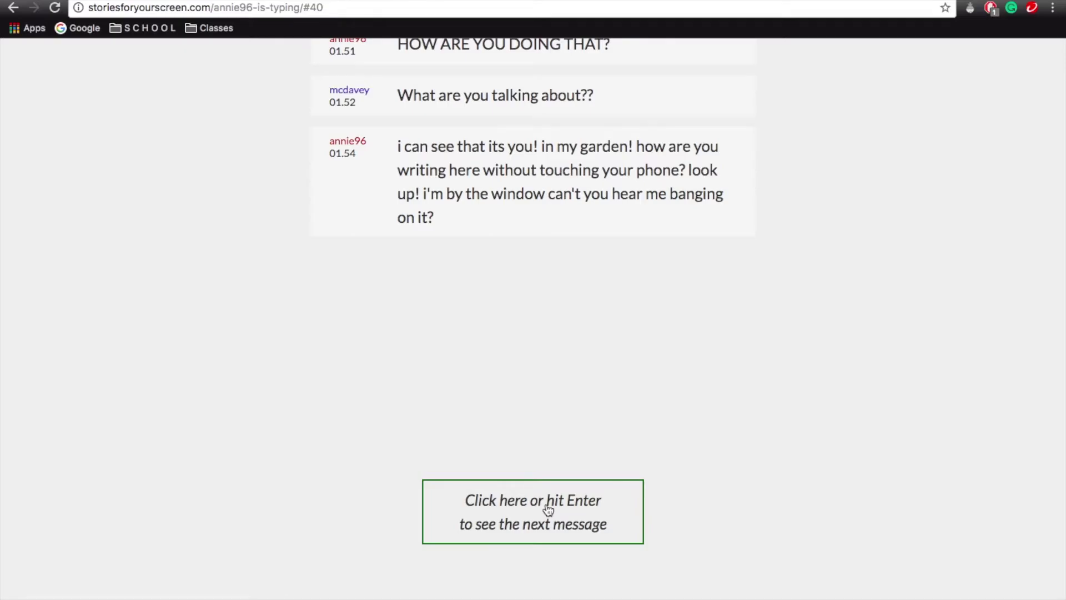
left_click(548, 510)
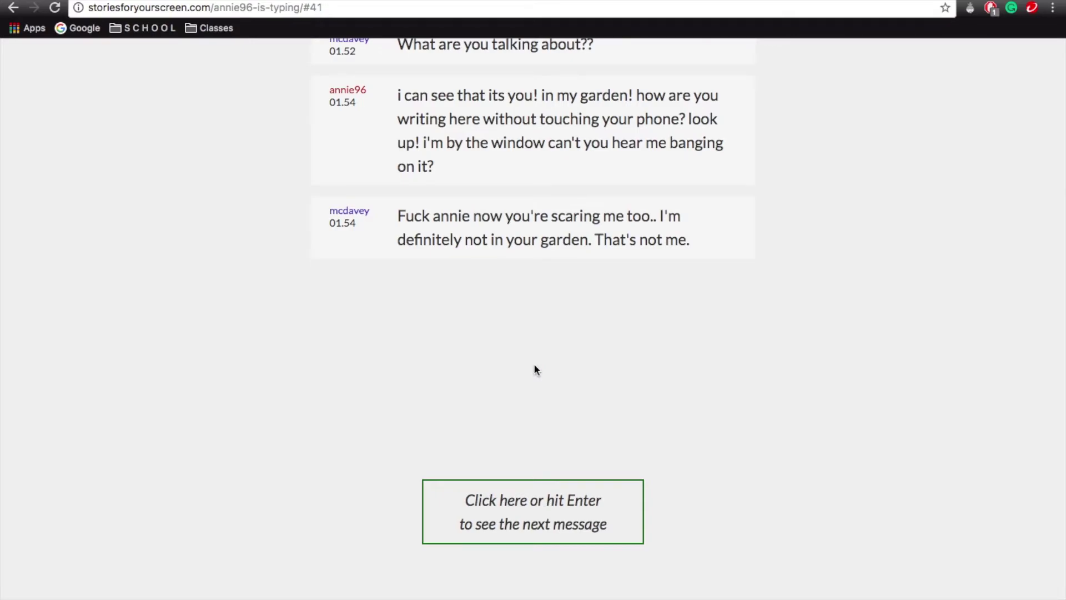
Step: Read through the jacket argument to 'hes digging again' and 'fucking leave already!!!'
left_click(540, 503)
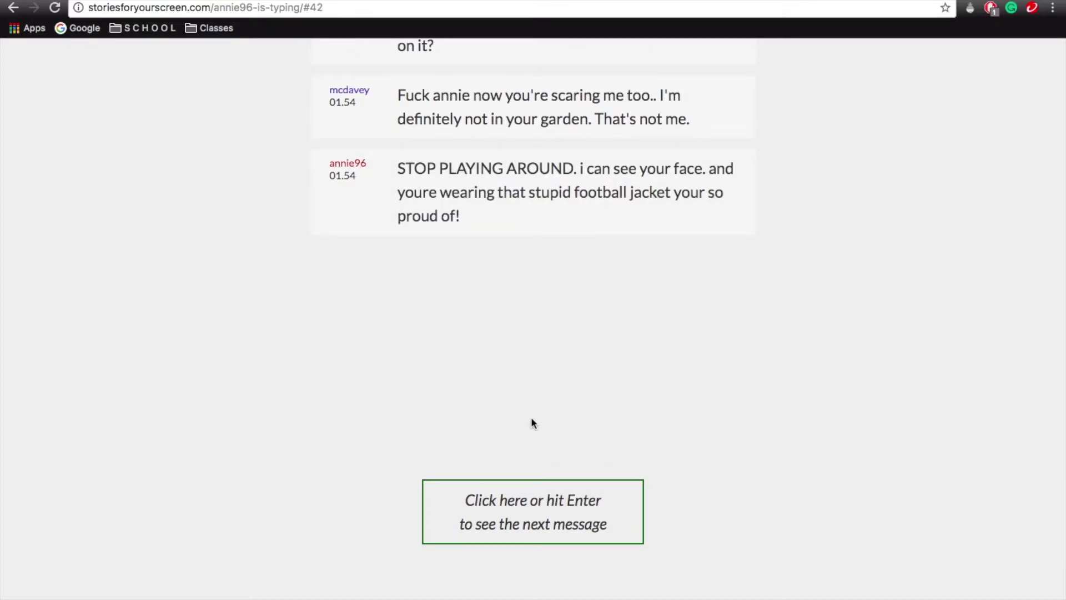
left_click(544, 513)
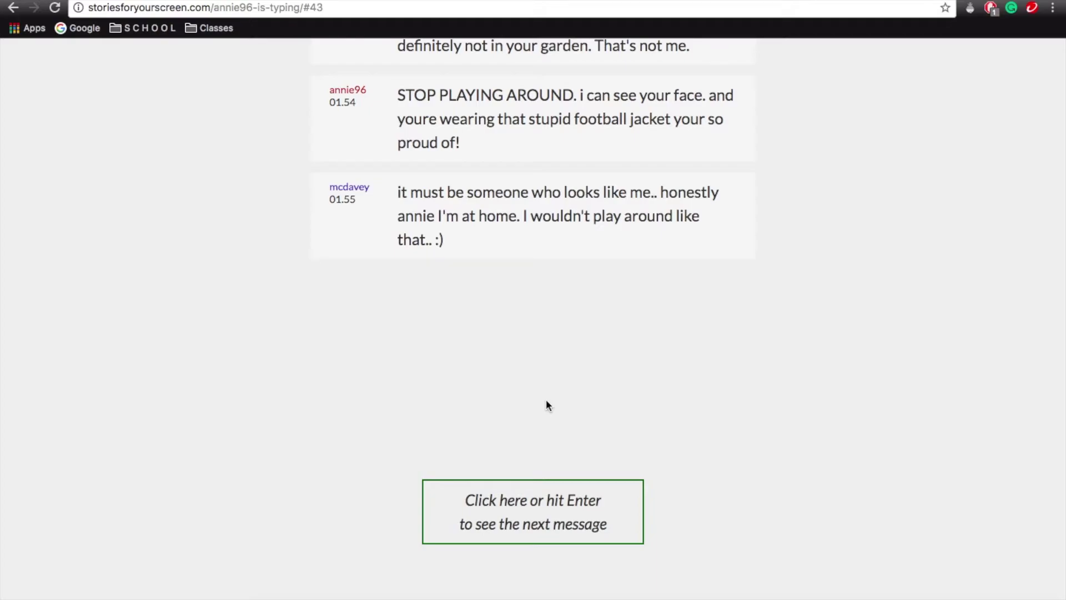
left_click(544, 508)
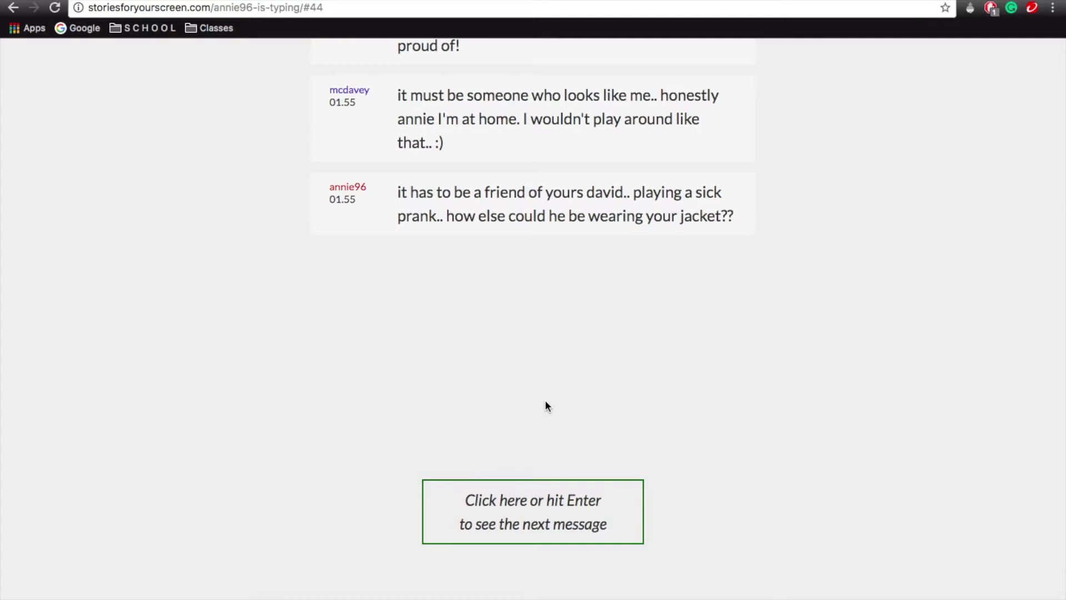
left_click(554, 501)
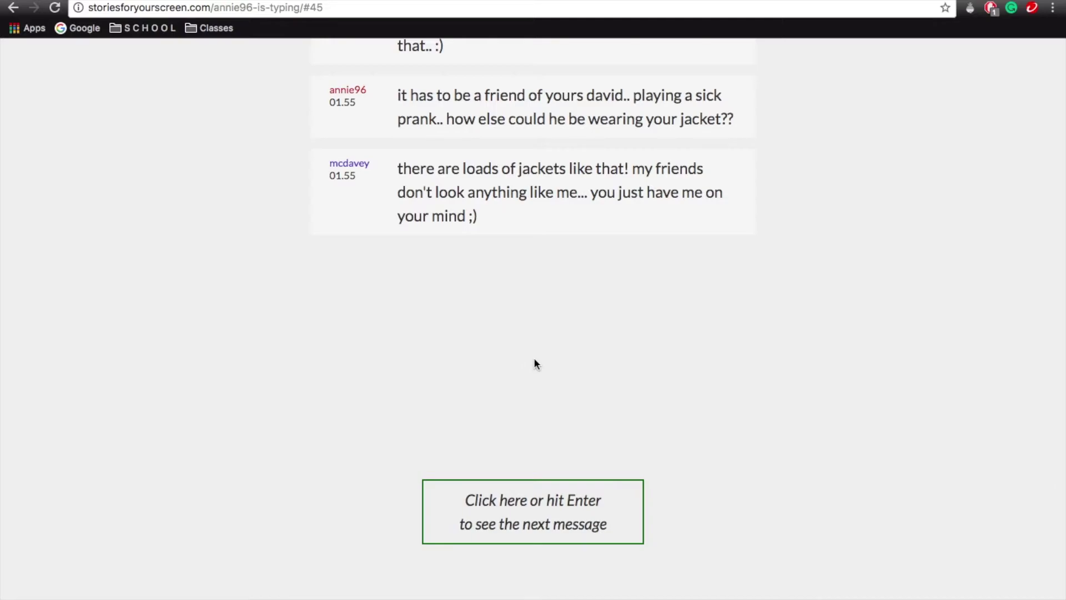
left_click(518, 515)
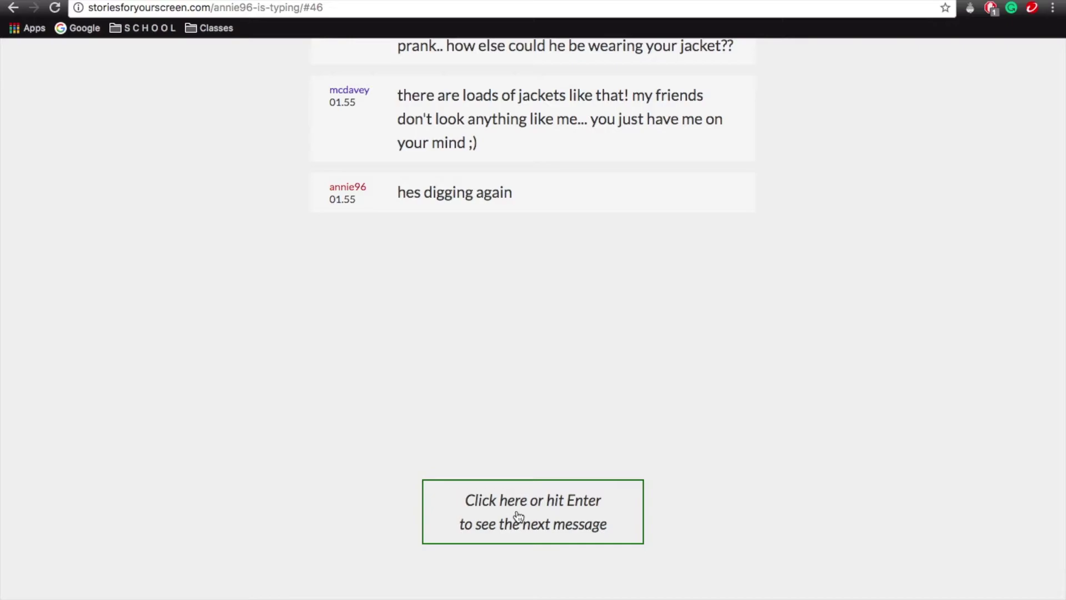
left_click(519, 517)
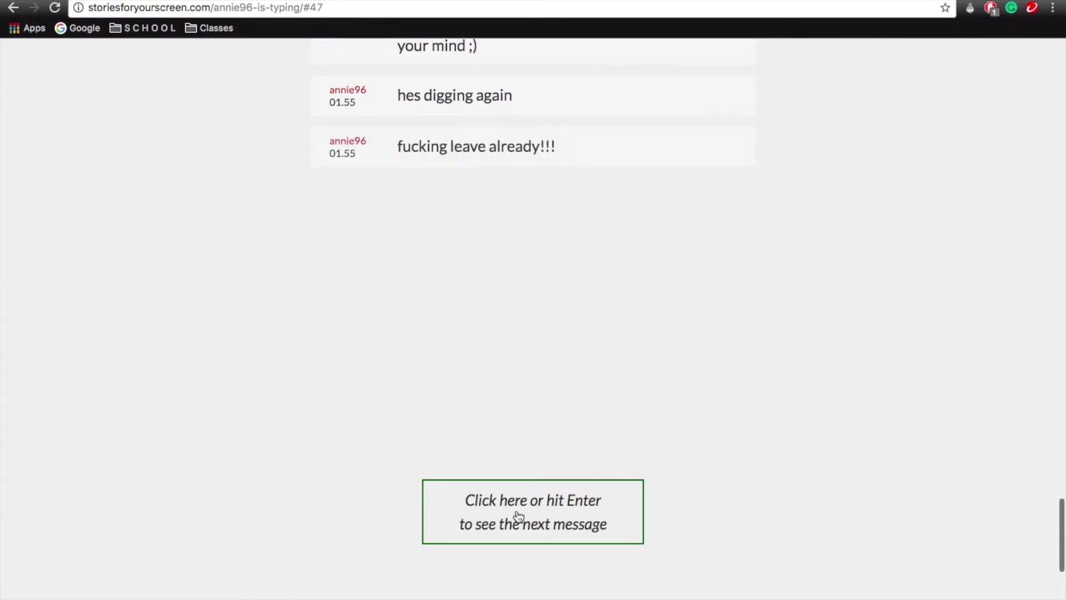
Step: Advance eight messages to mcdavey's 'what' and annie96's 'WHAT THE HELL IS THIS DAVID'
left_click(518, 517)
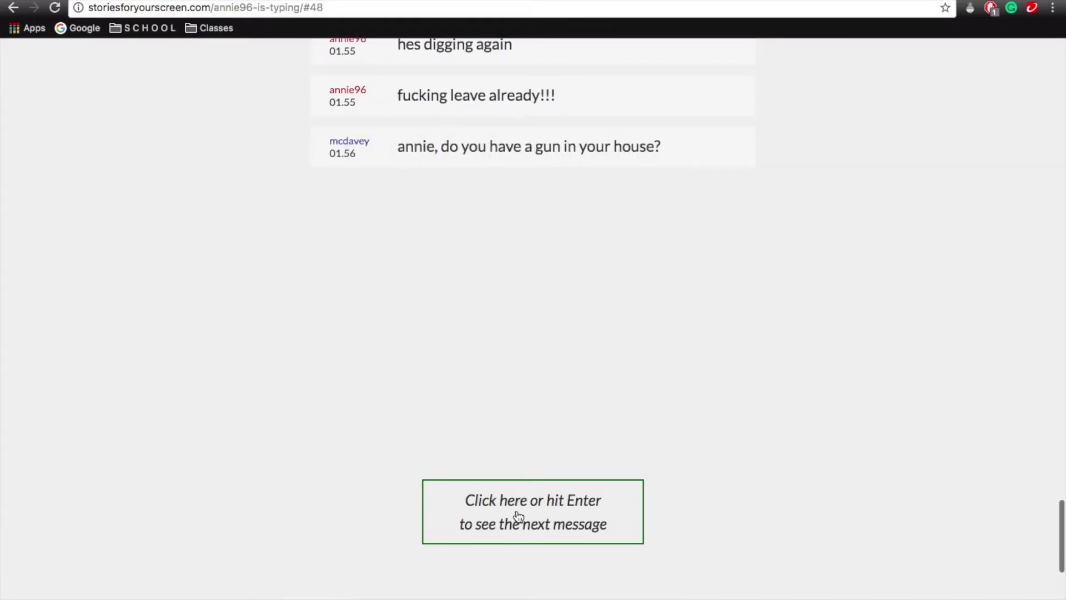
left_click(518, 516)
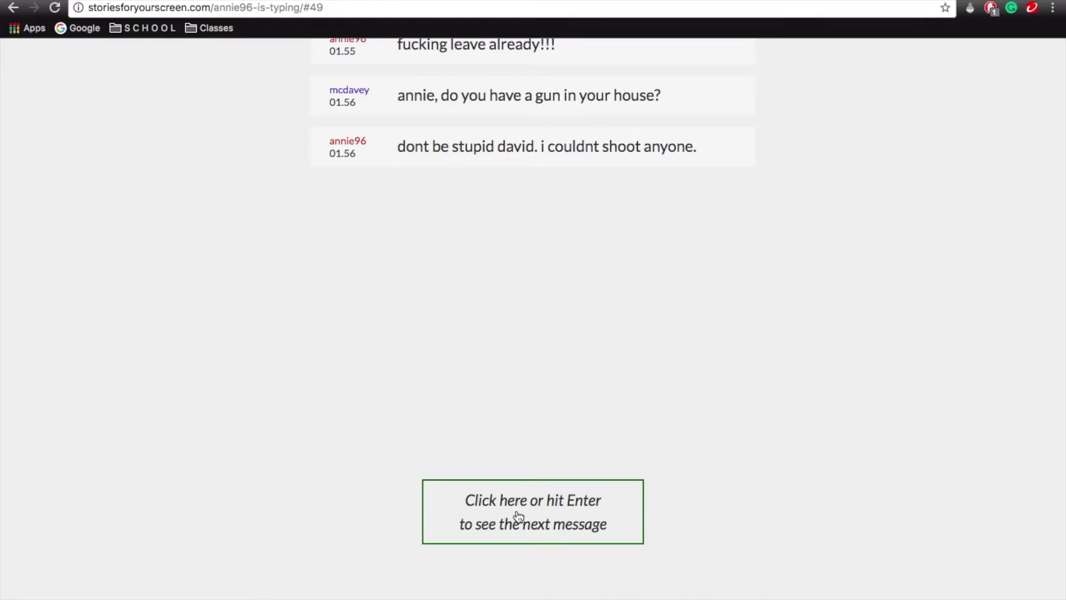
left_click(518, 517)
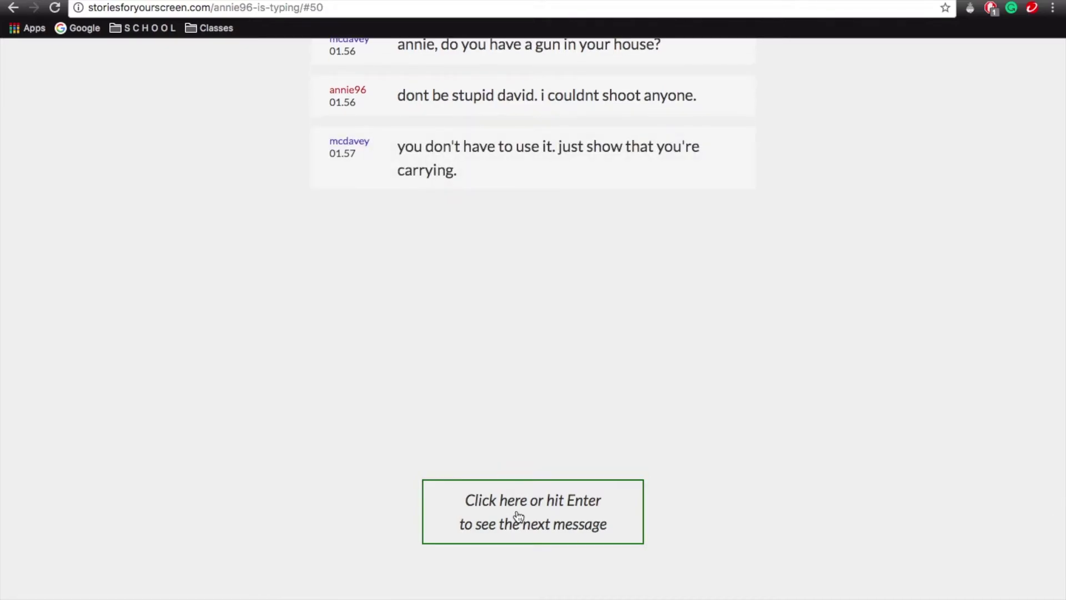
left_click(518, 516)
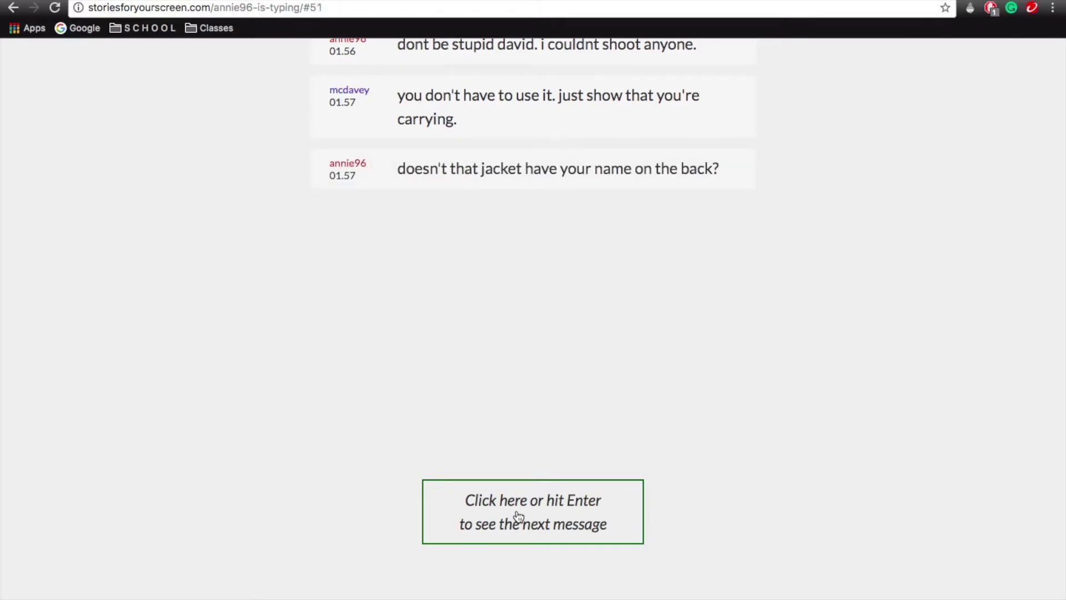
left_click(518, 516)
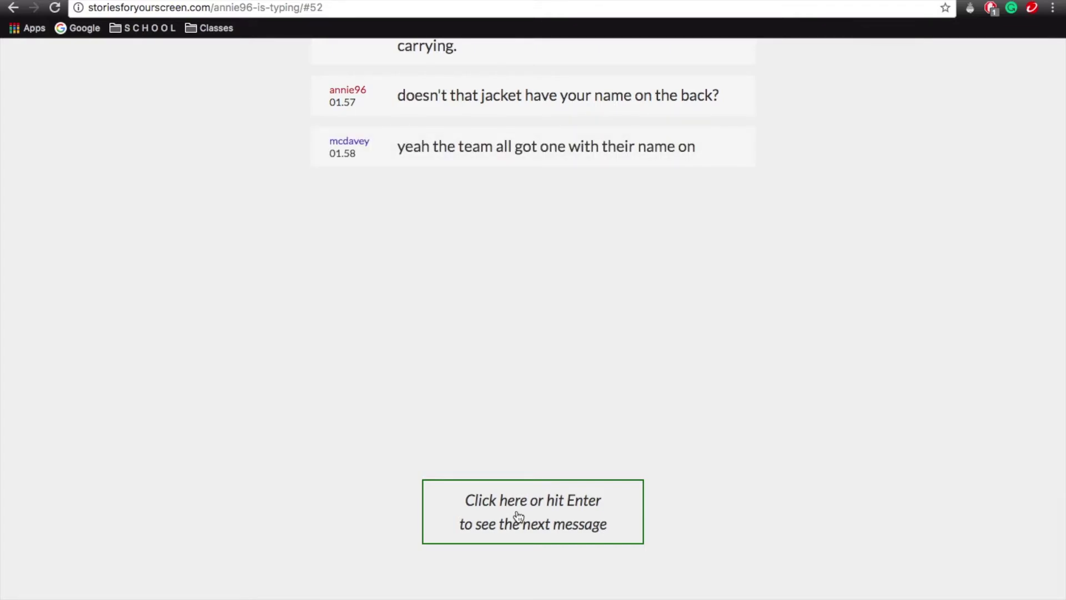
left_click(518, 517)
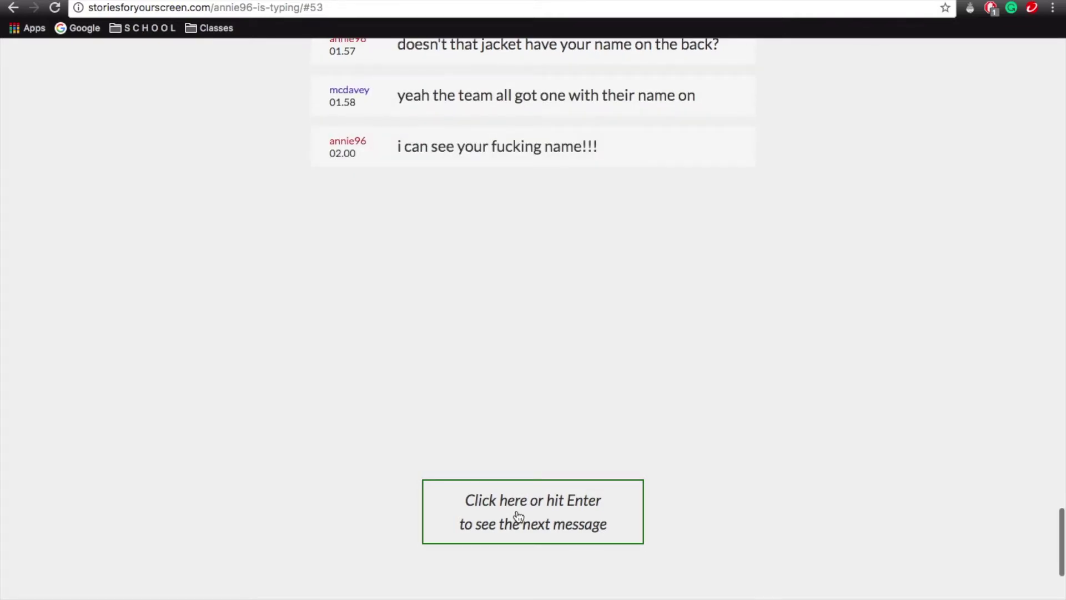
left_click(518, 516)
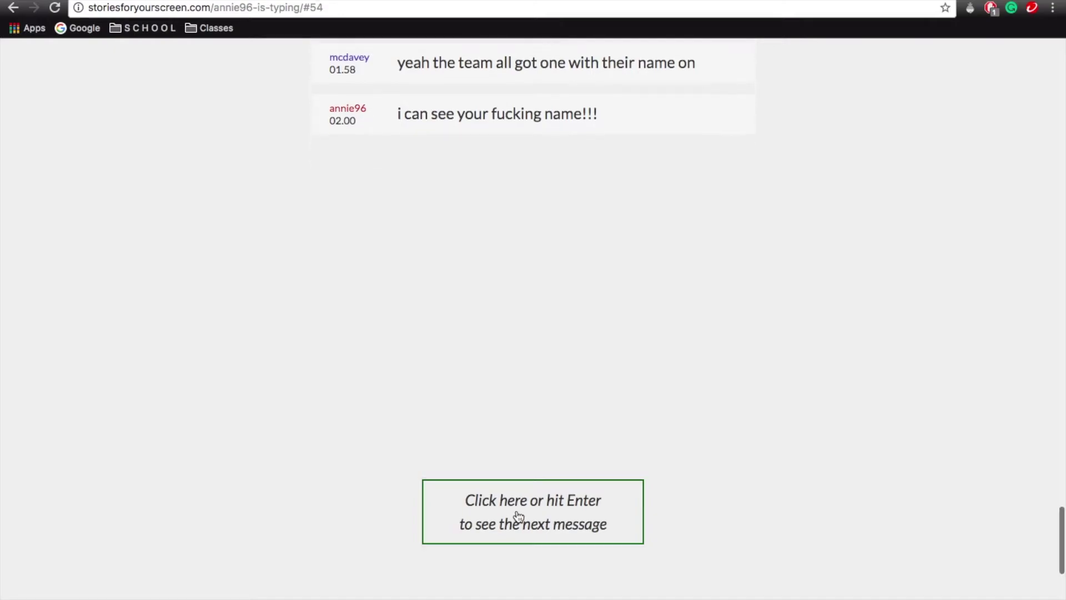
left_click(518, 516)
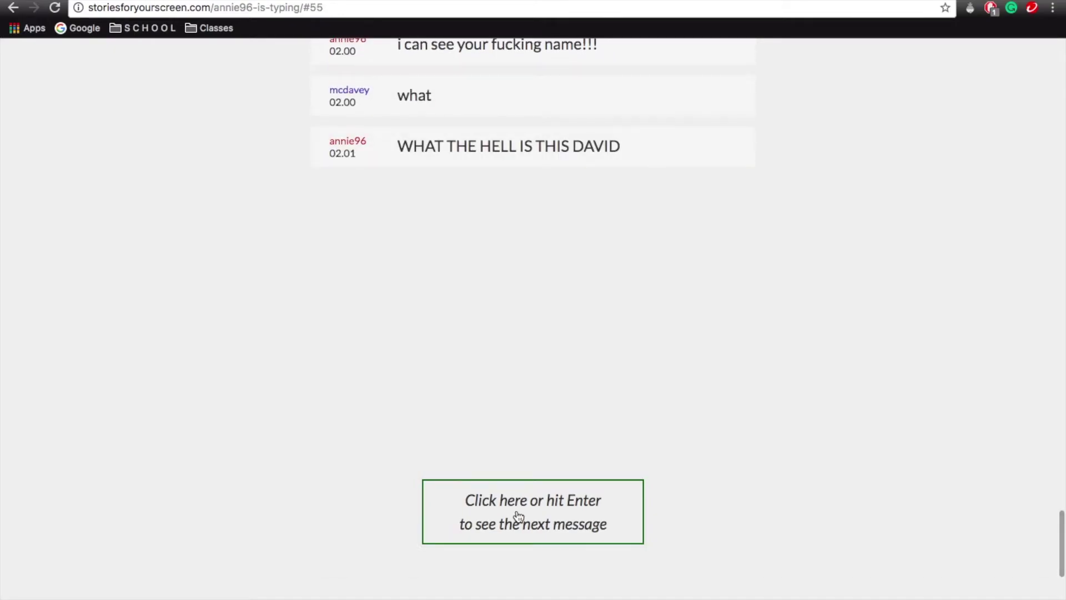
Step: Read on to mcdavey calling the cops and asking 'annie are you there?'
left_click(518, 517)
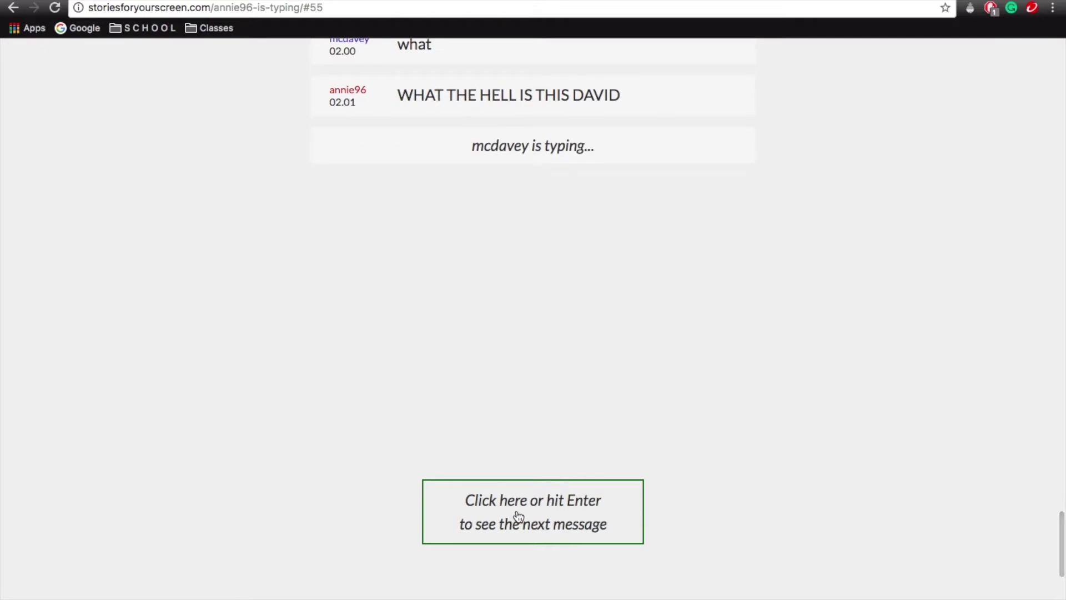
left_click(518, 517)
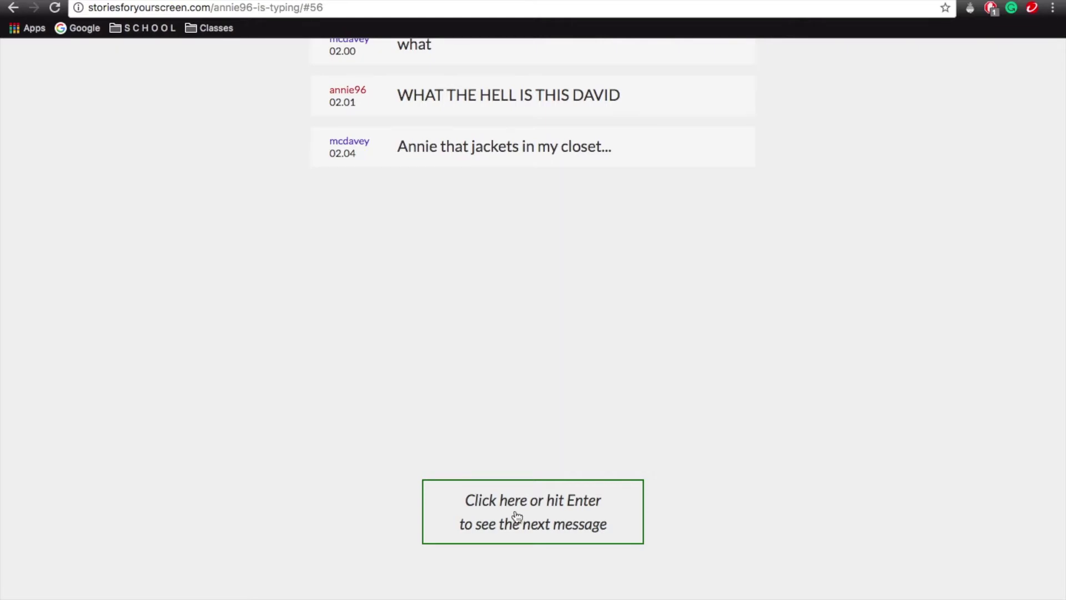
left_click(508, 517)
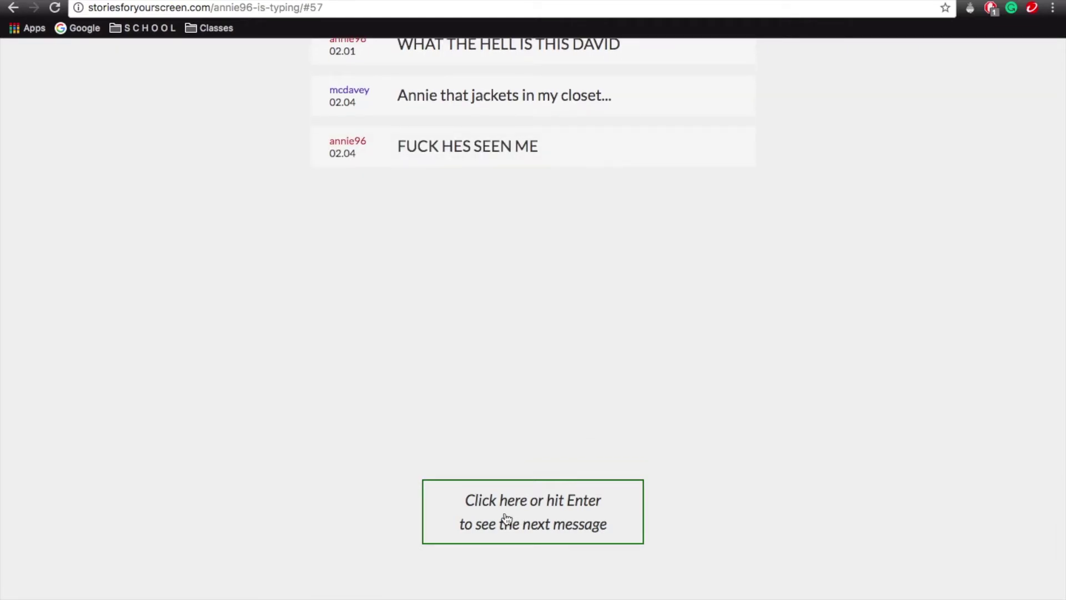
left_click(506, 518)
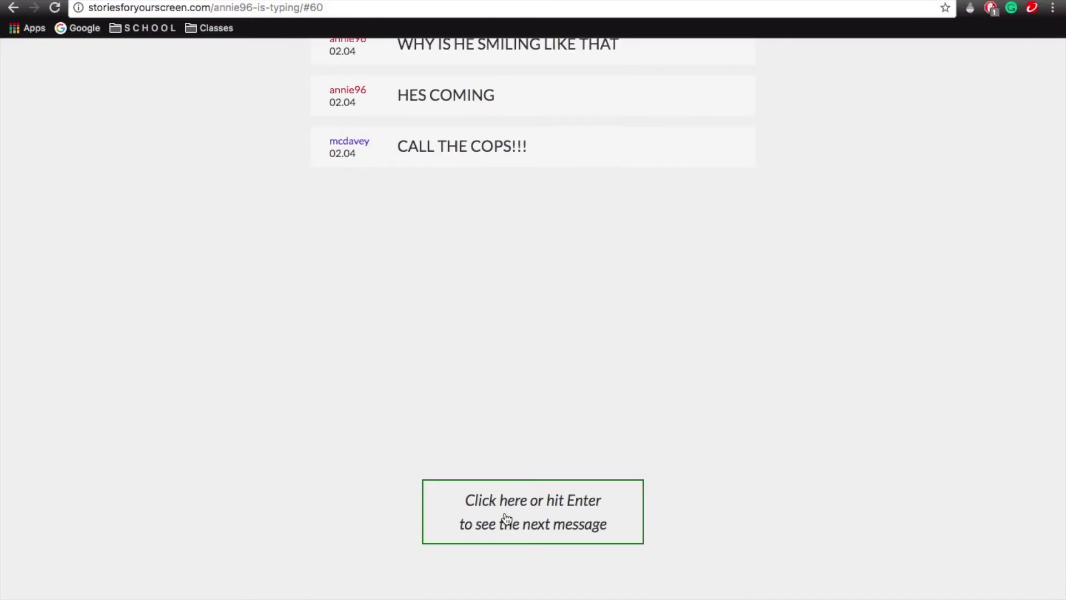
left_click(506, 518)
left_click(505, 518)
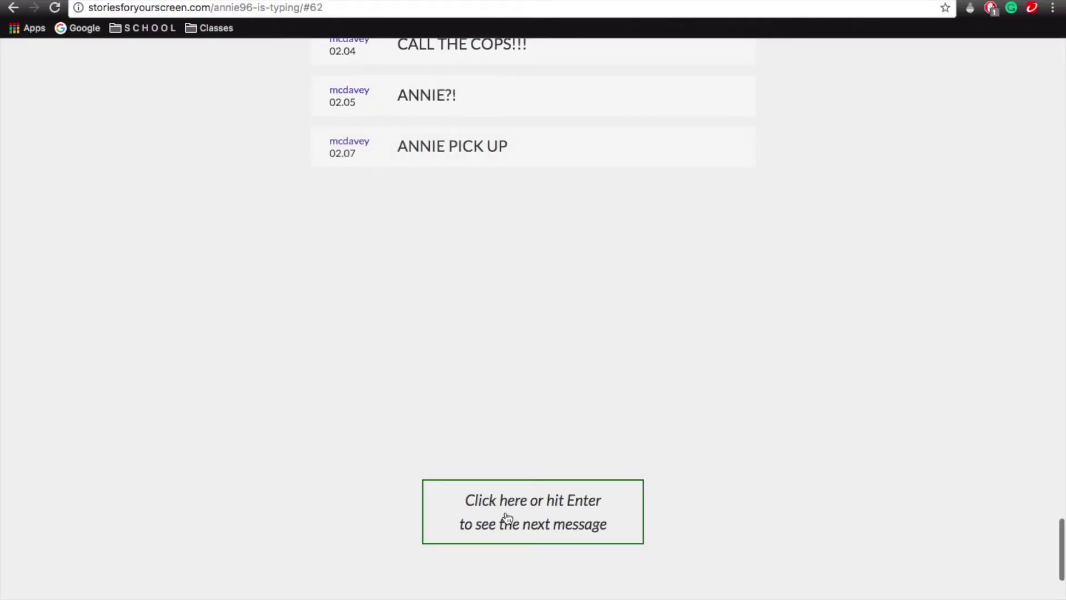
left_click(506, 519)
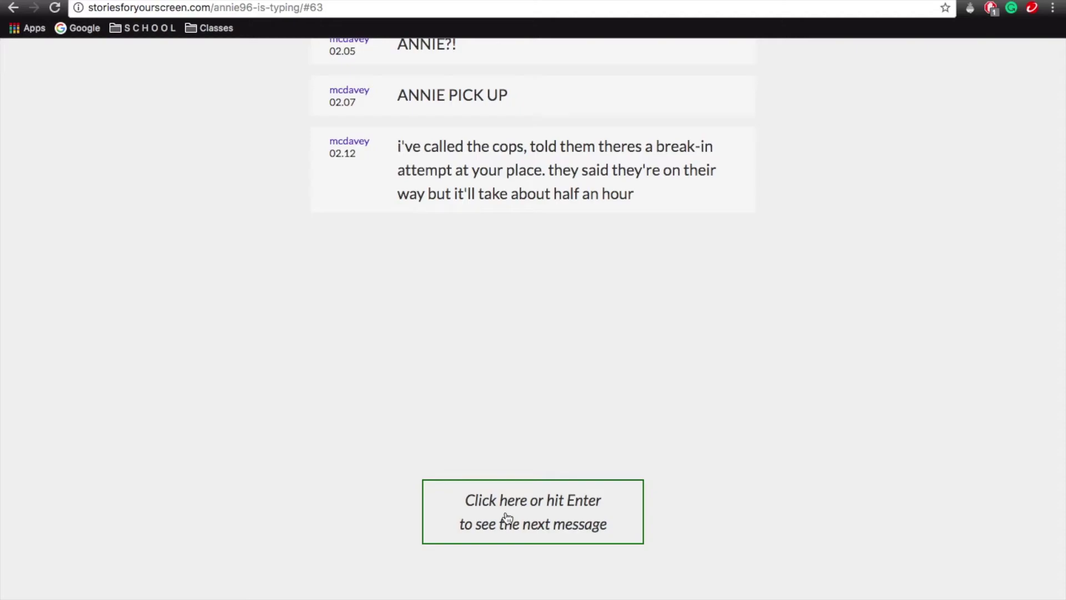
left_click(505, 518)
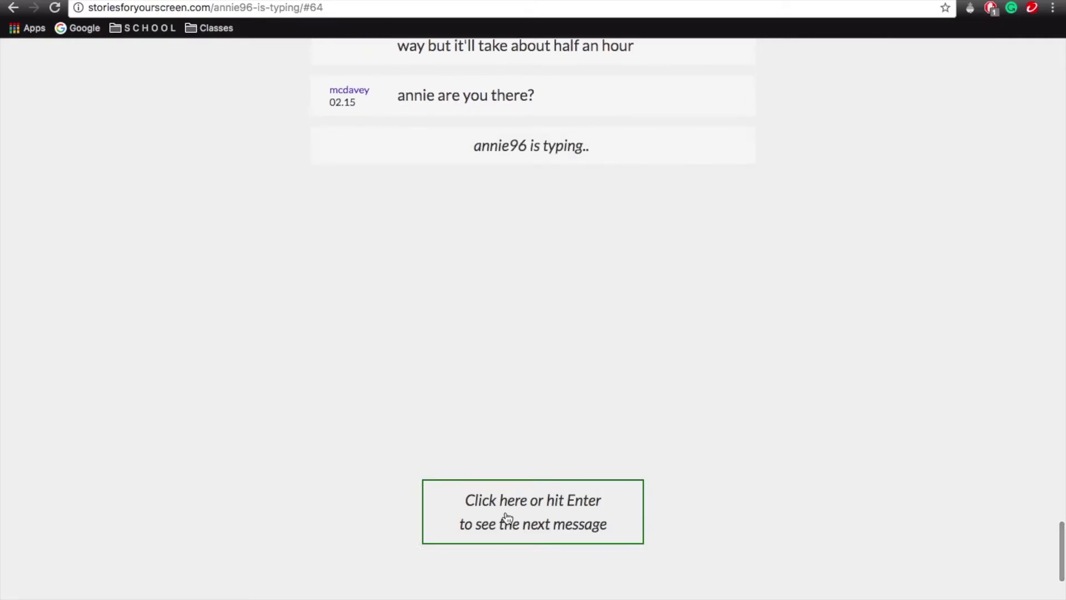
Step: Reveal the next five messages, alternating between annie96 and mcdavey
left_click(506, 518)
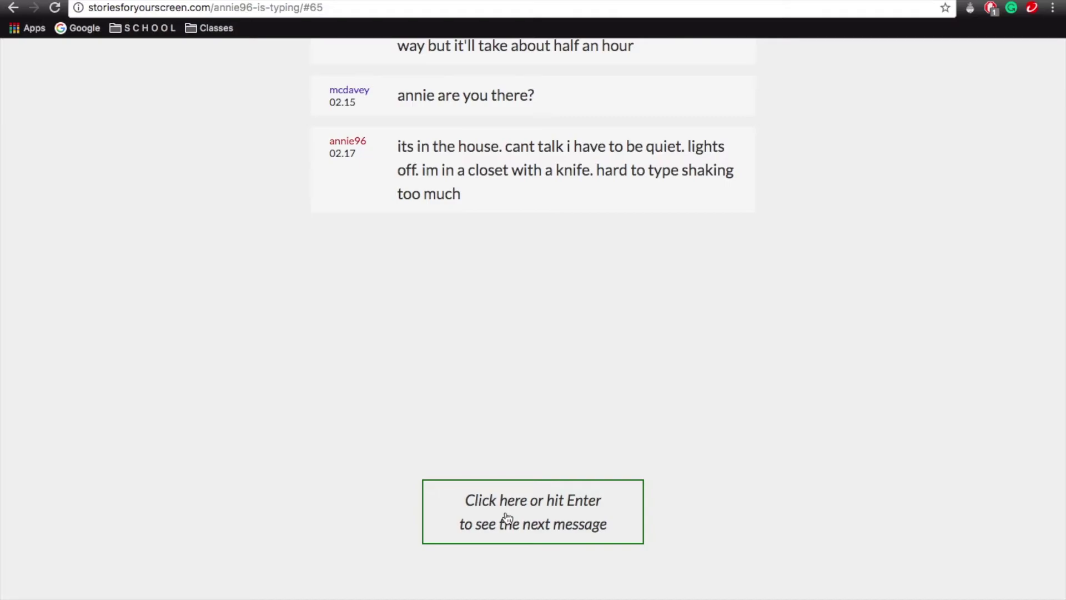
left_click(506, 518)
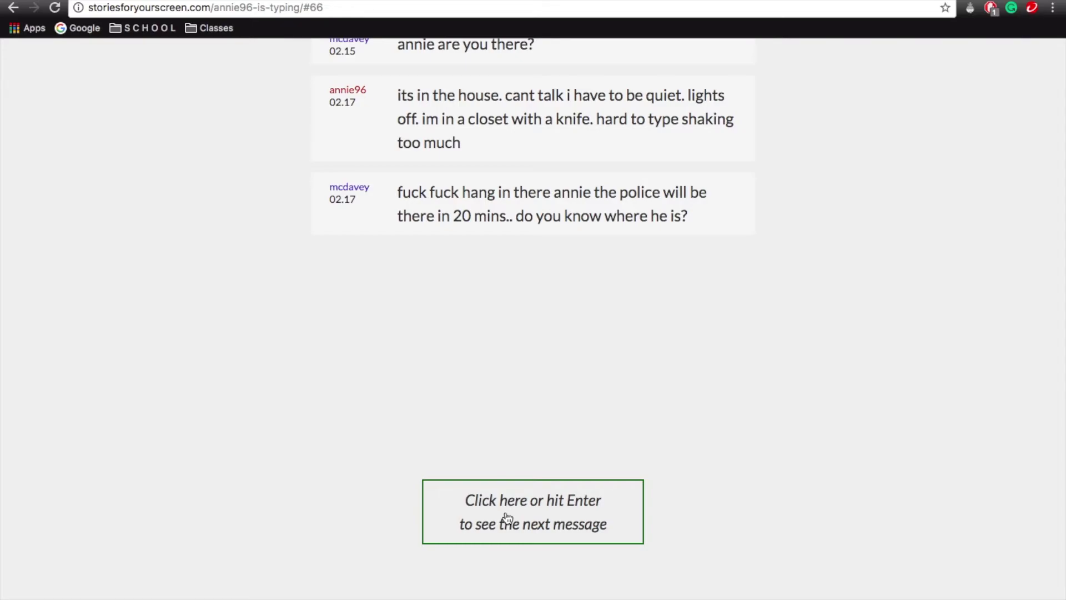
left_click(506, 518)
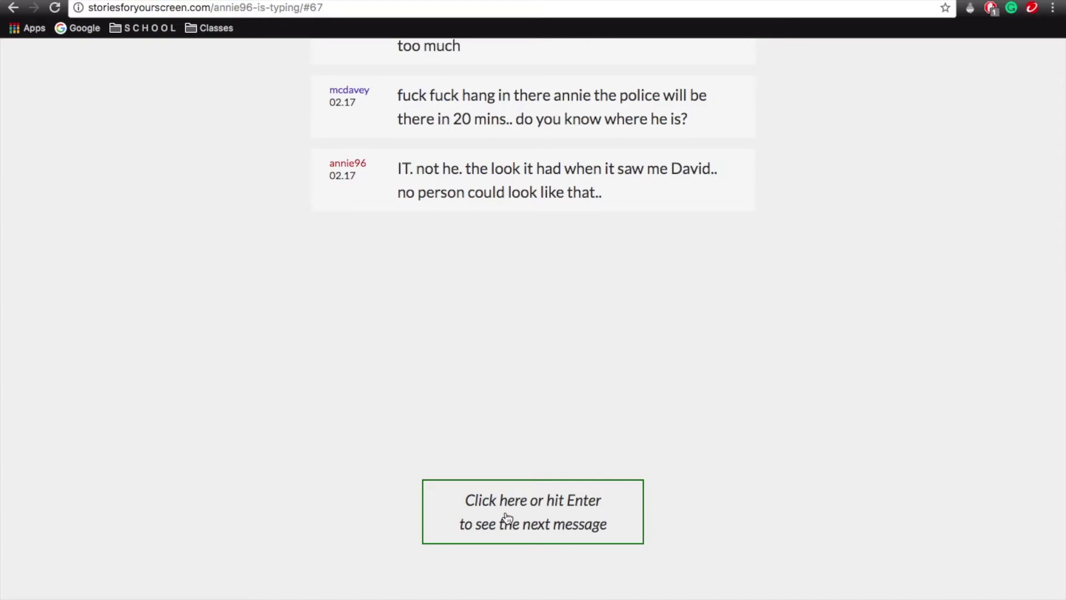
left_click(506, 518)
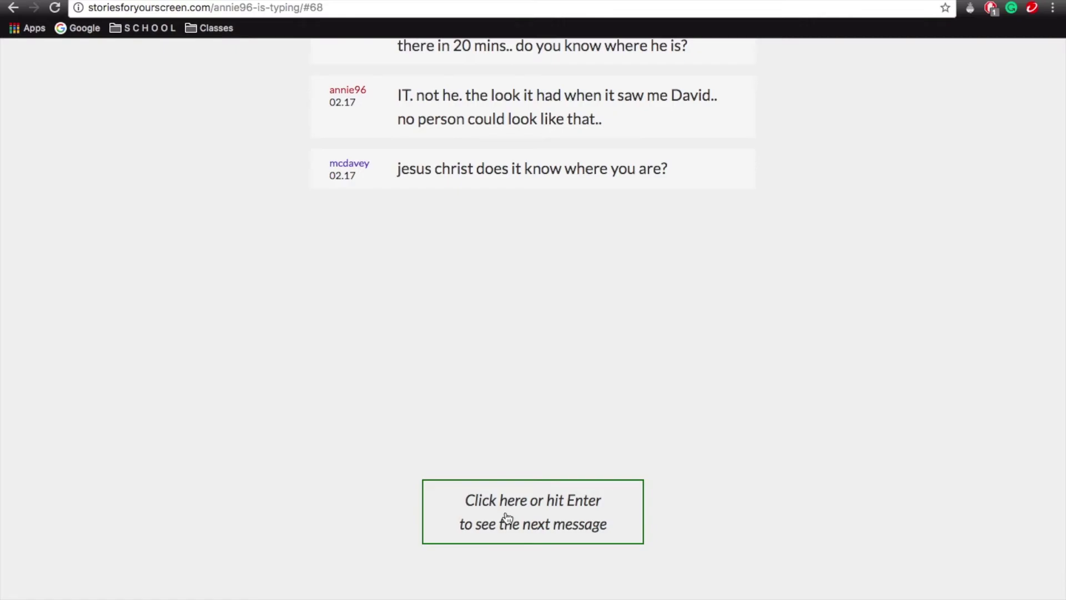
left_click(506, 518)
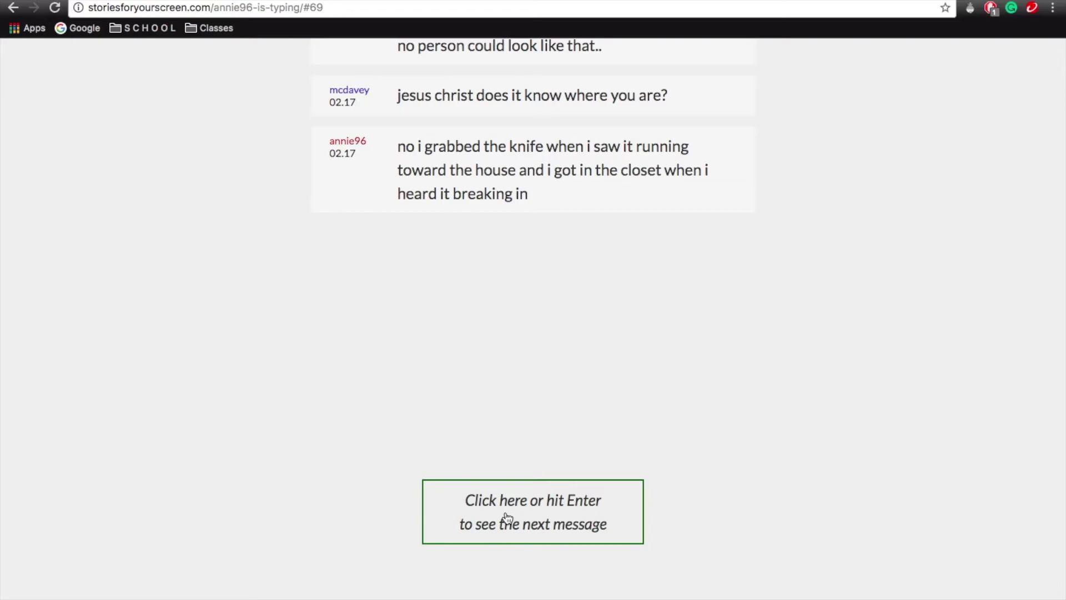
left_click(555, 521)
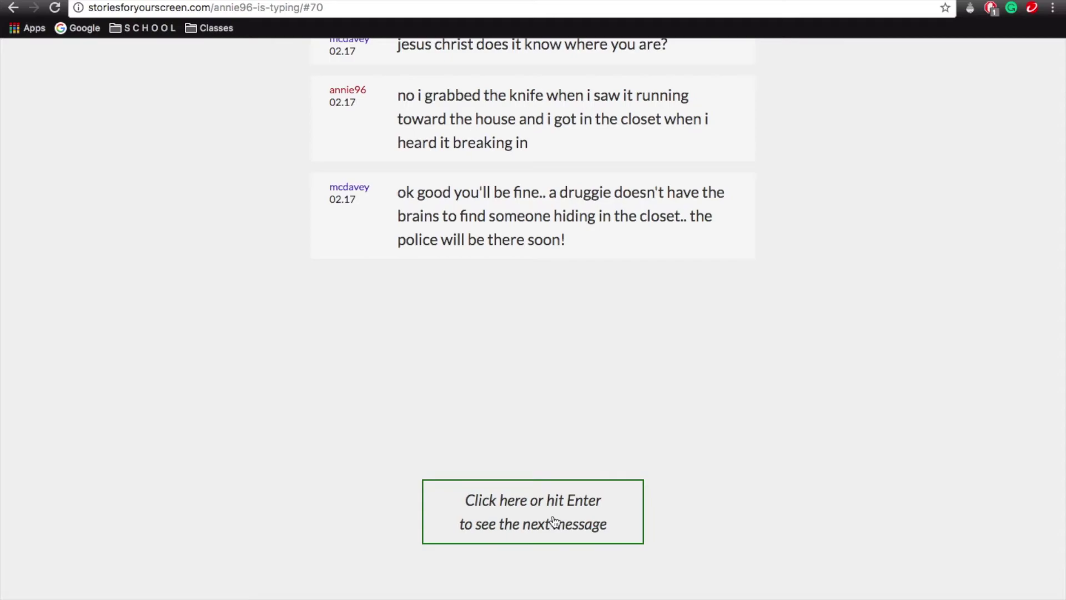
left_click(554, 522)
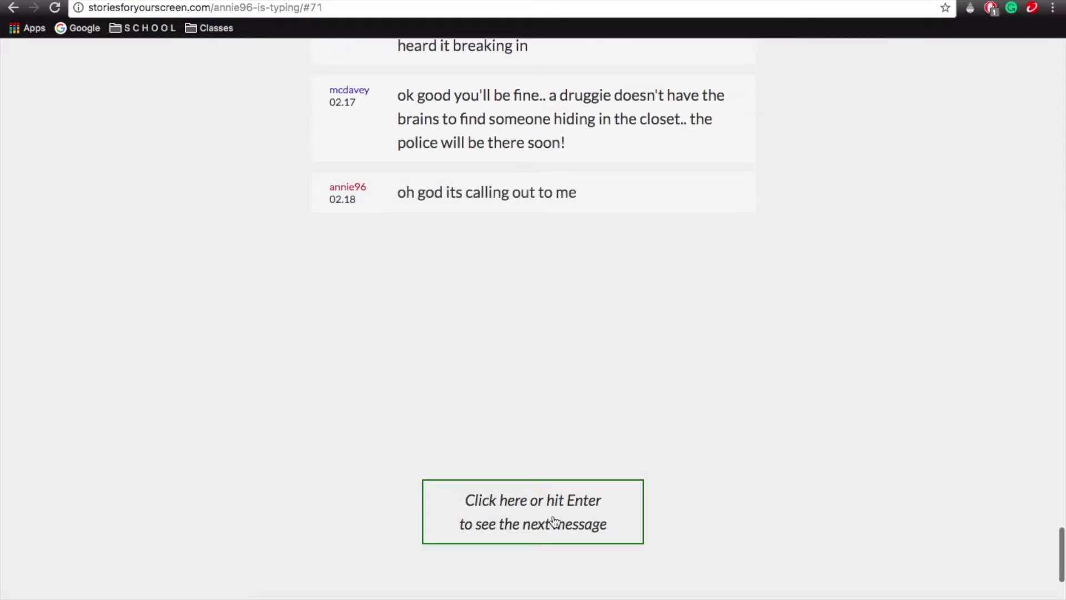
left_click(554, 521)
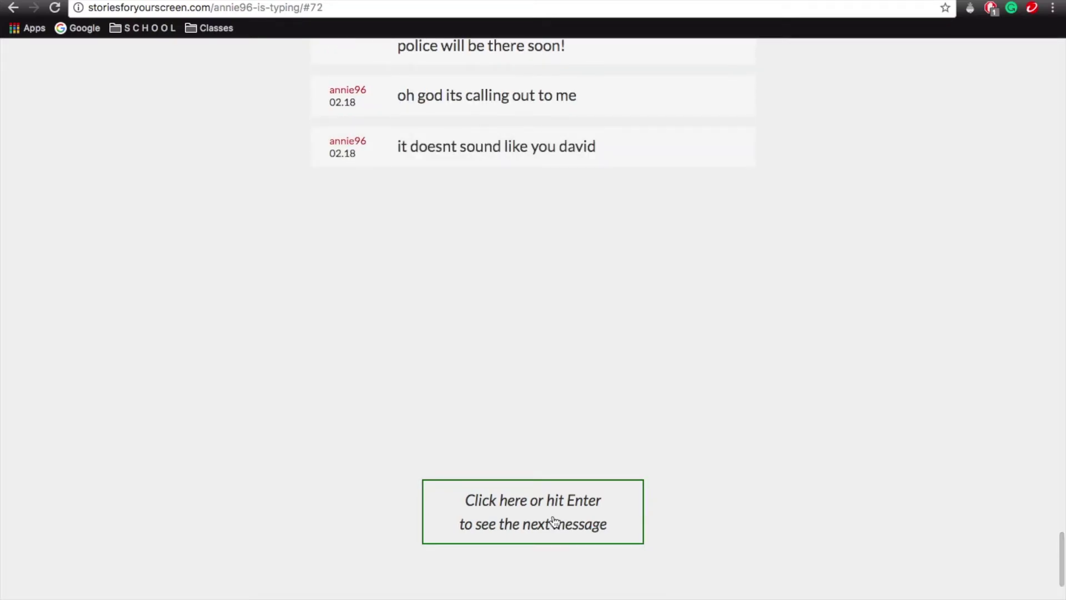
left_click(555, 521)
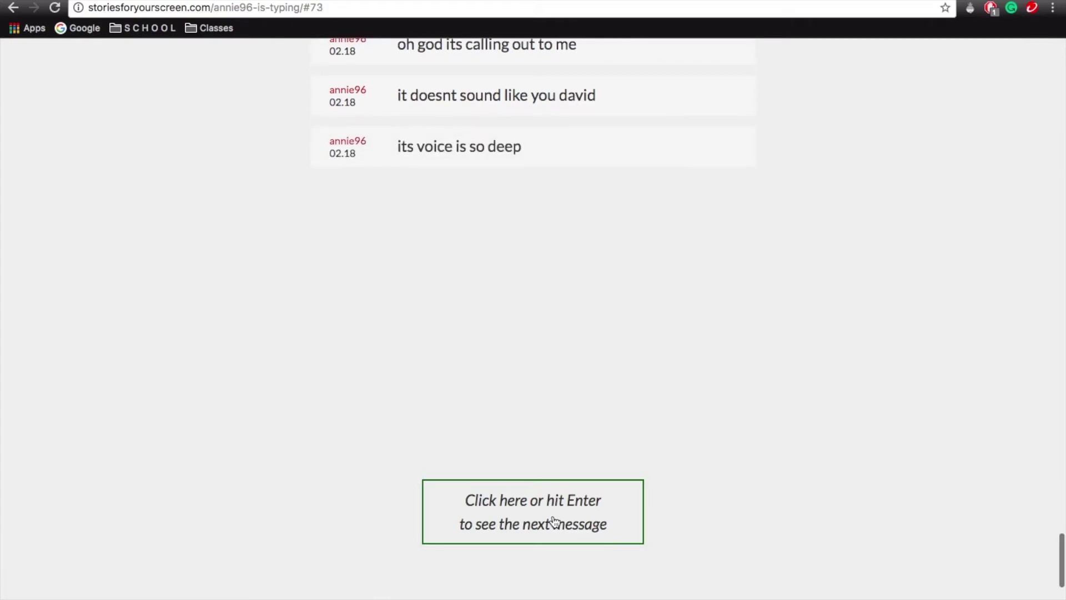
left_click(555, 522)
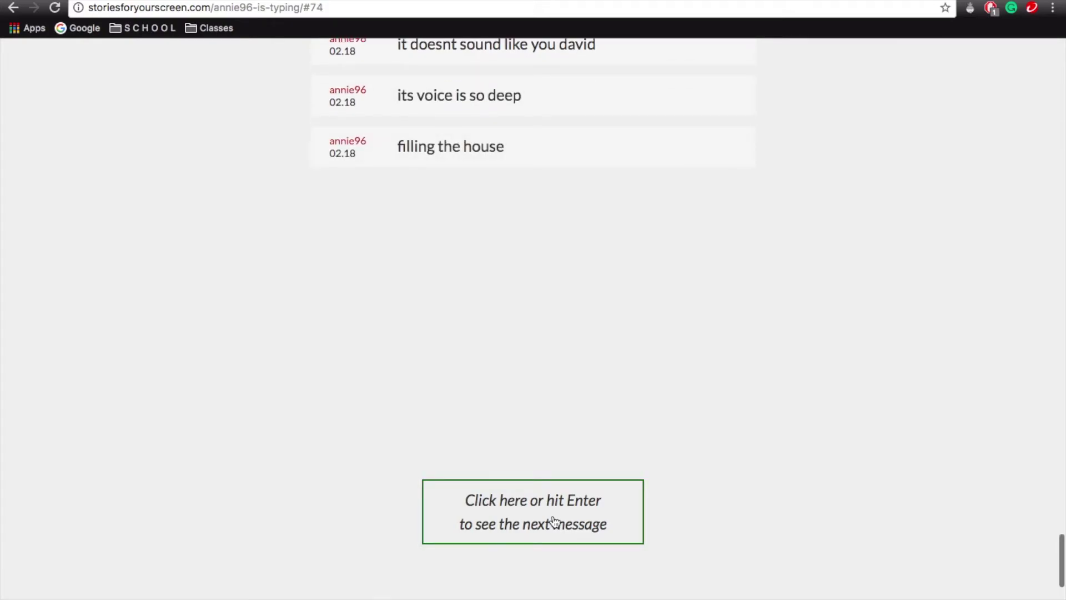
left_click(555, 522)
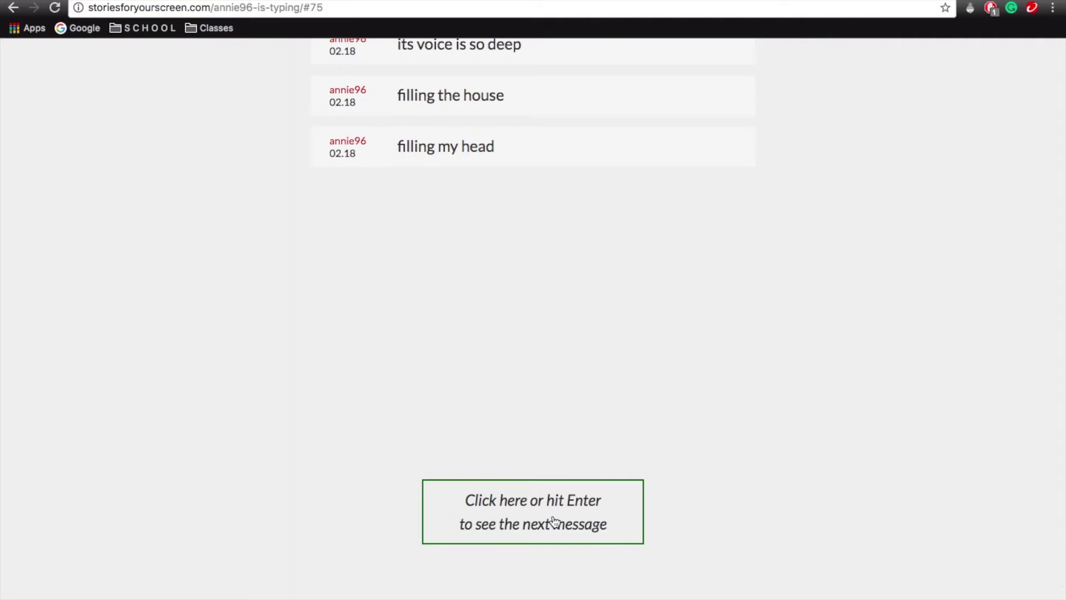
left_click(555, 522)
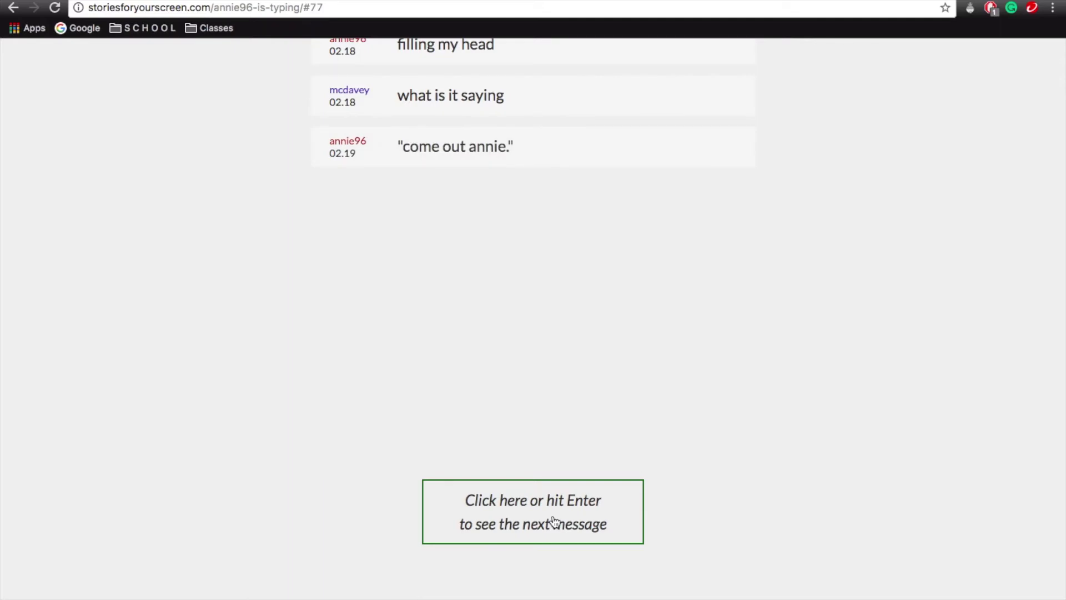
Step: Advance ten more messages in the chat, up to the friend's next replies
left_click(555, 521)
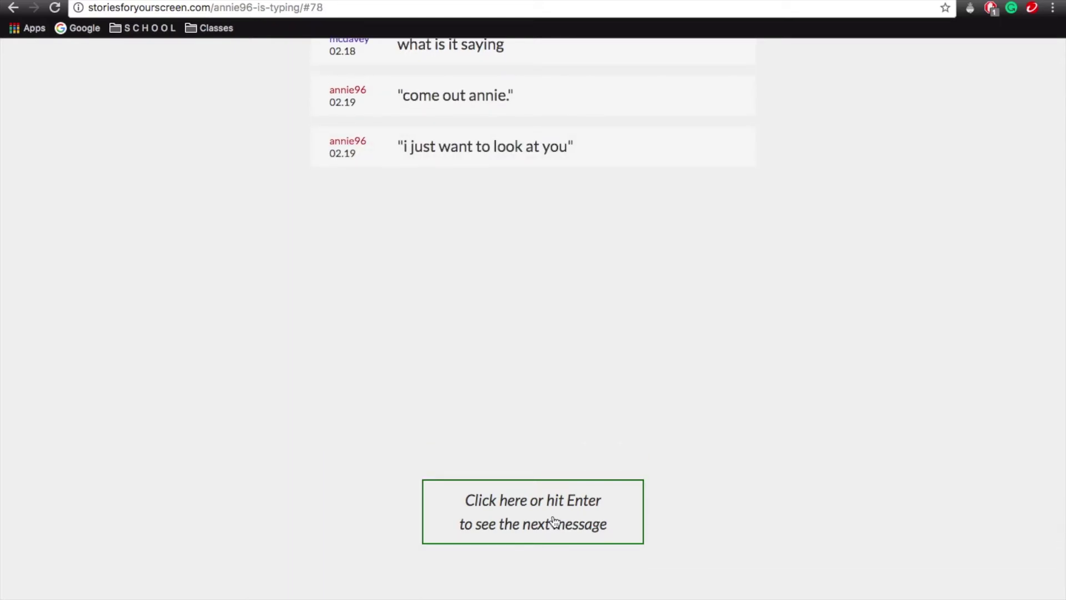
left_click(555, 521)
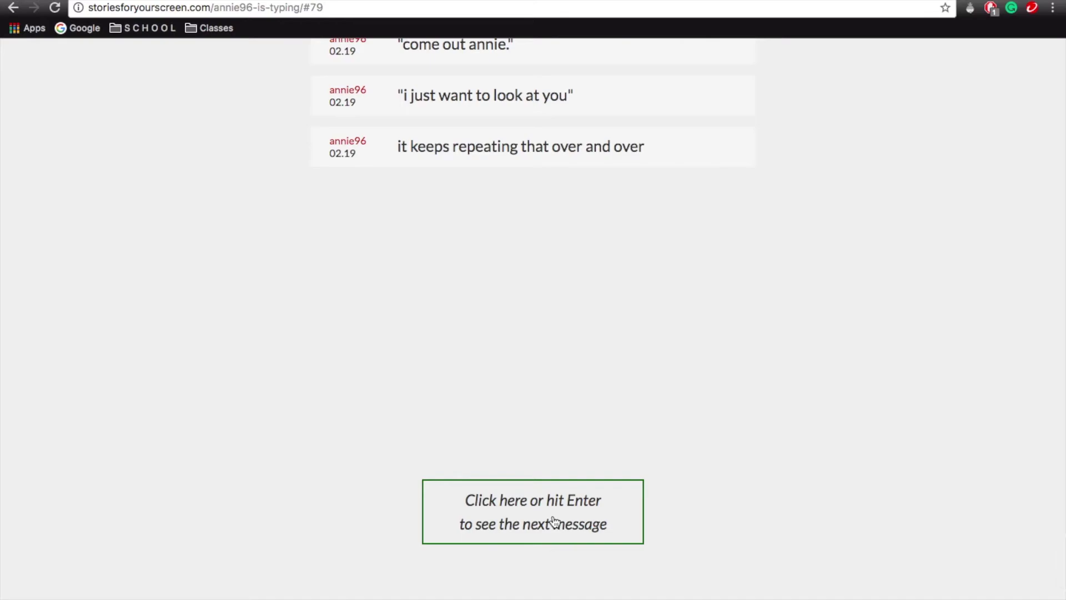
left_click(556, 521)
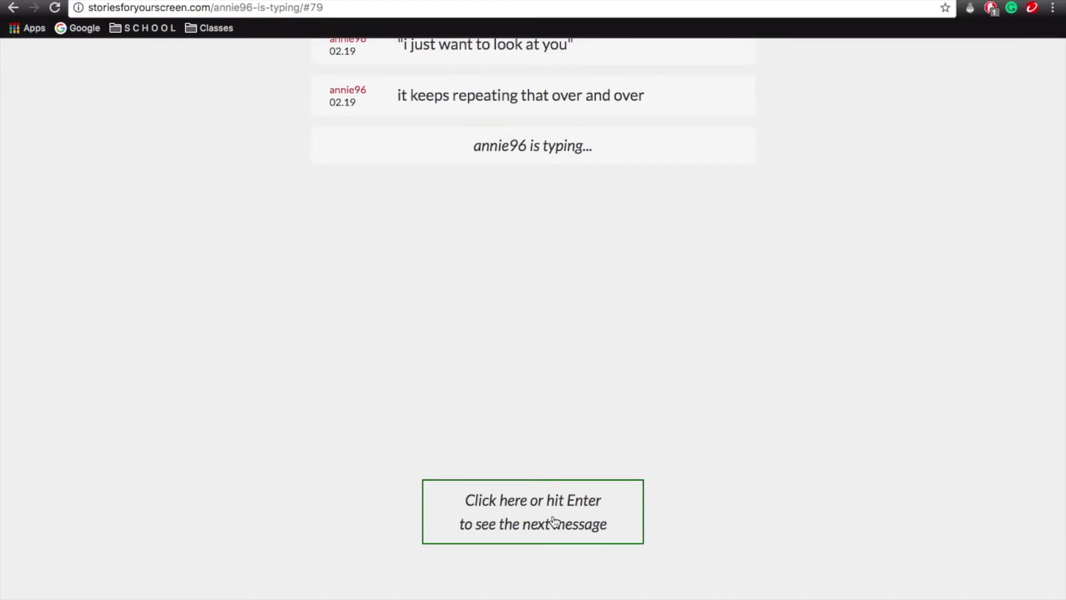
left_click(555, 520)
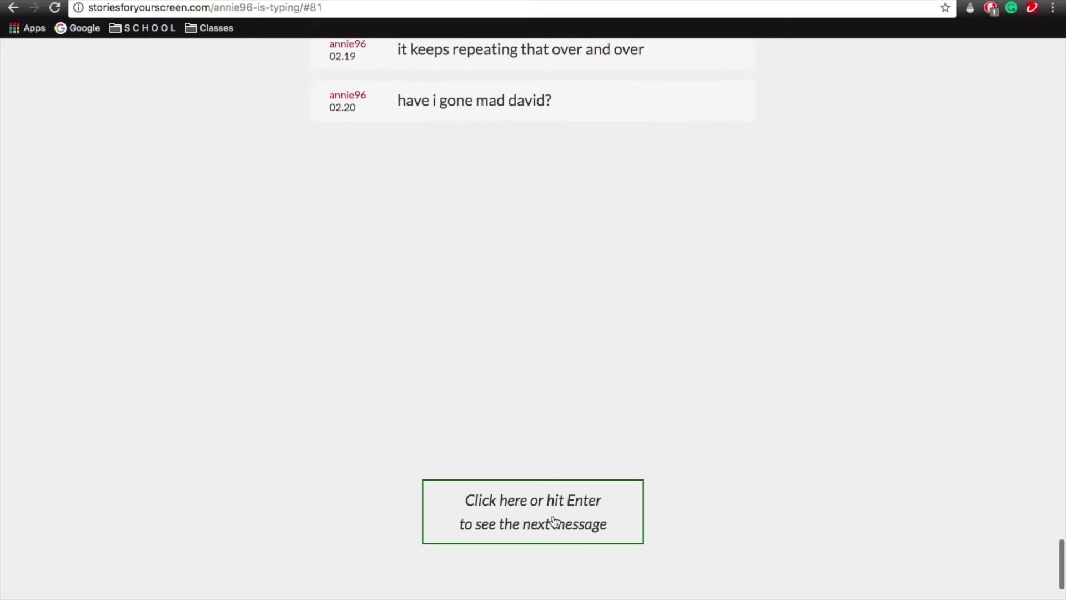
left_click(555, 521)
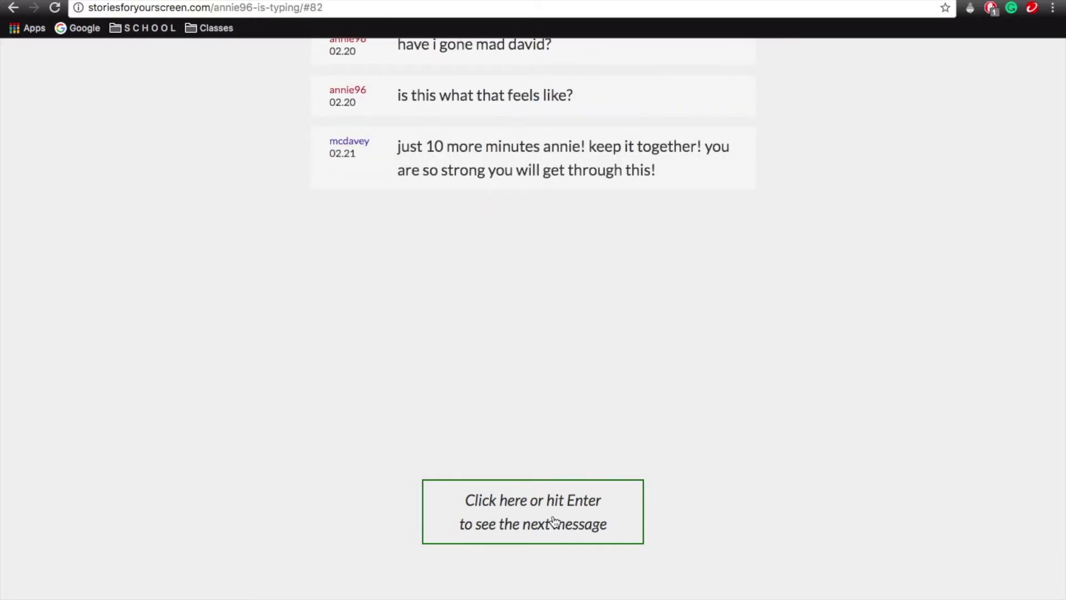
left_click(555, 520)
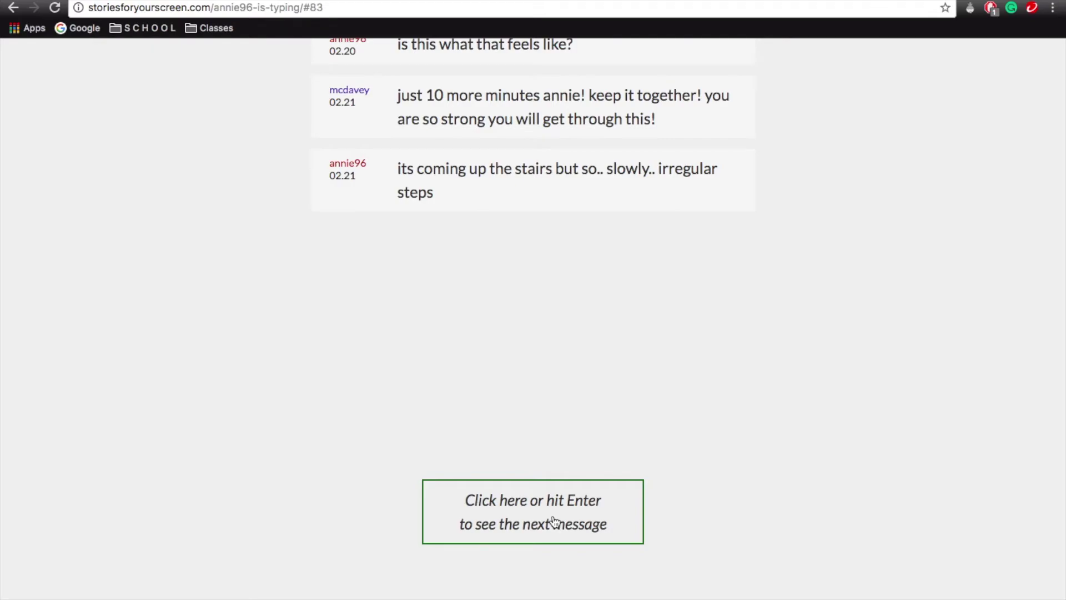
left_click(554, 521)
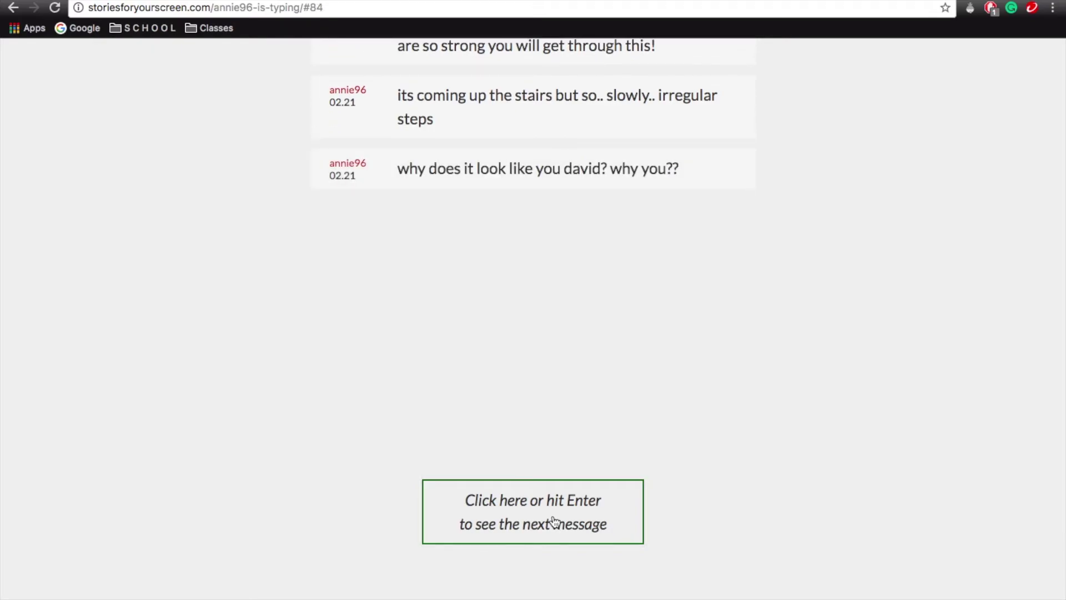
left_click(555, 521)
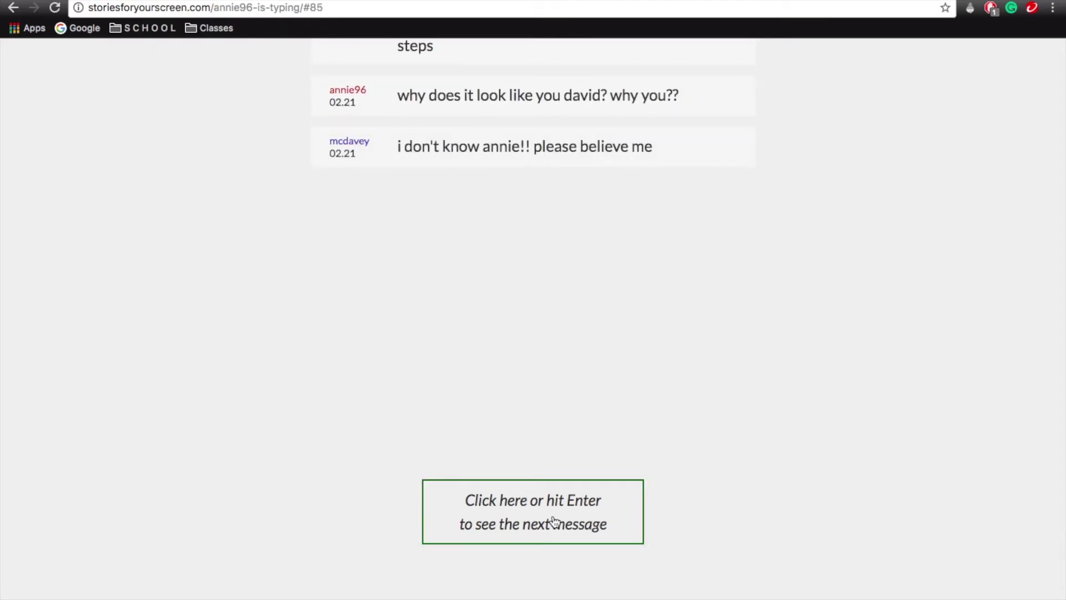
left_click(555, 520)
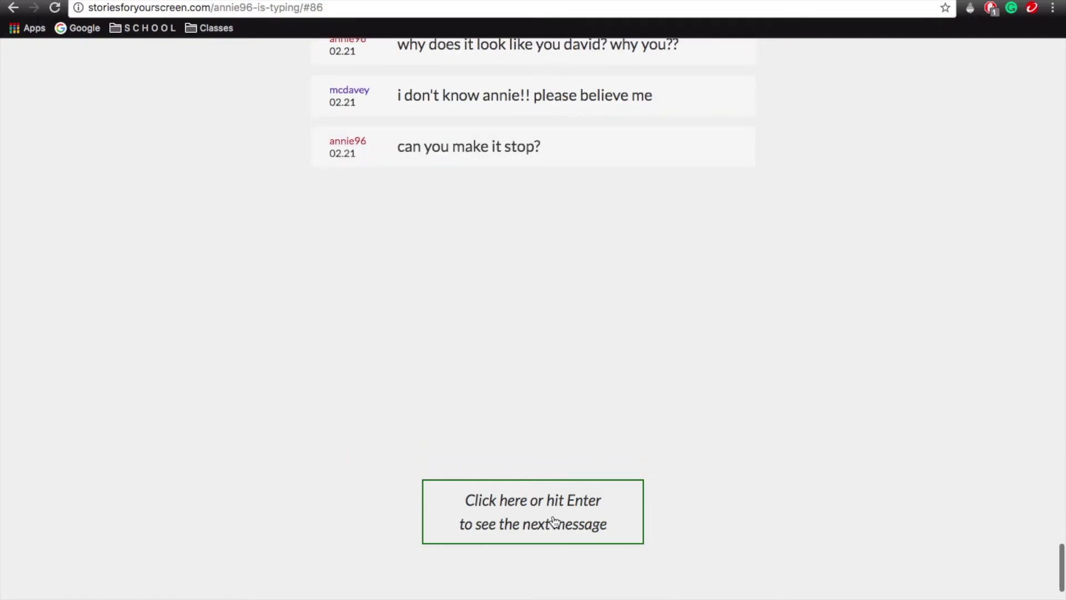
left_click(554, 521)
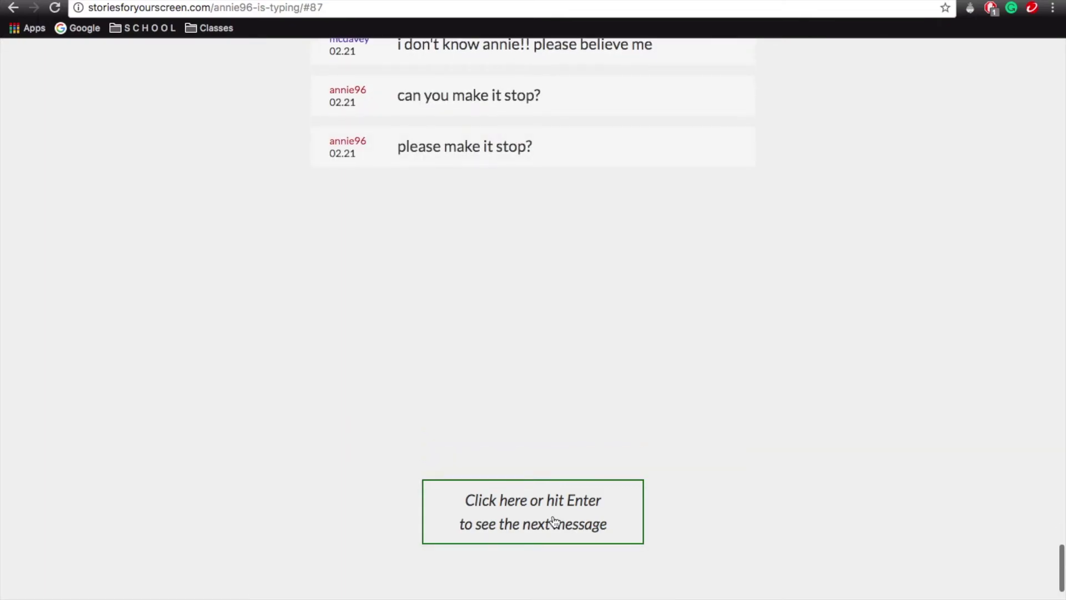
Step: Reveal mcdavey's promise, then annie96's hall, parents and music messages, ending at 'think fast..'
left_click(555, 520)
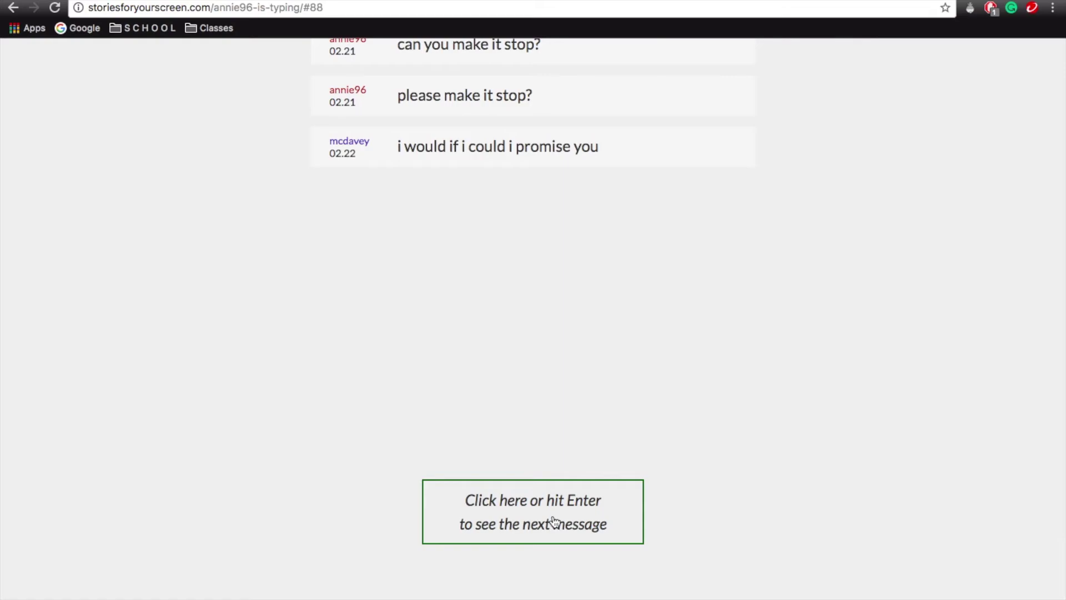
left_click(554, 521)
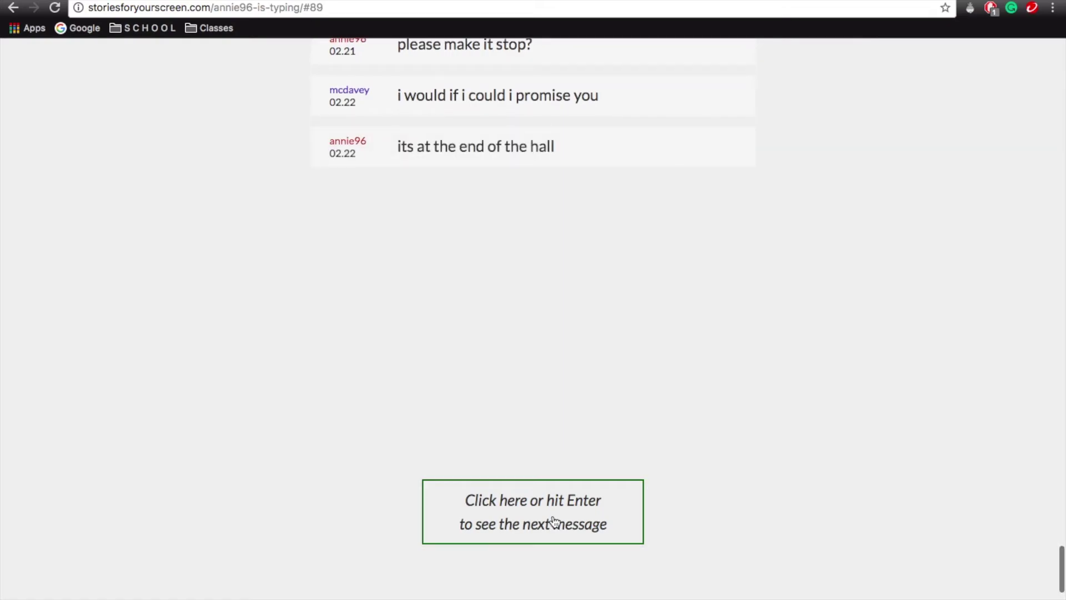
left_click(555, 521)
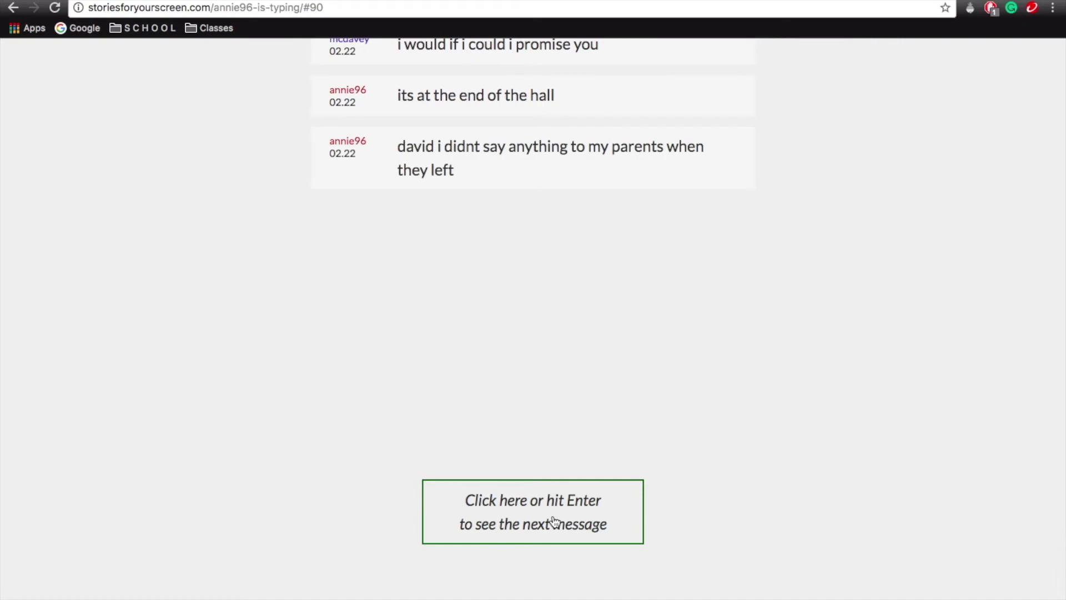
left_click(555, 521)
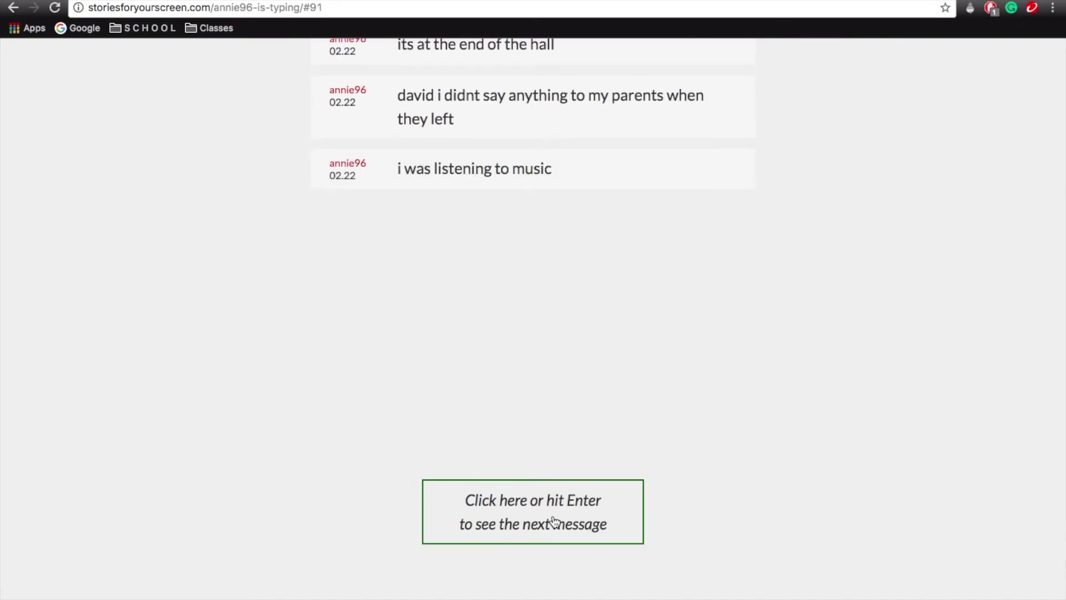
left_click(555, 520)
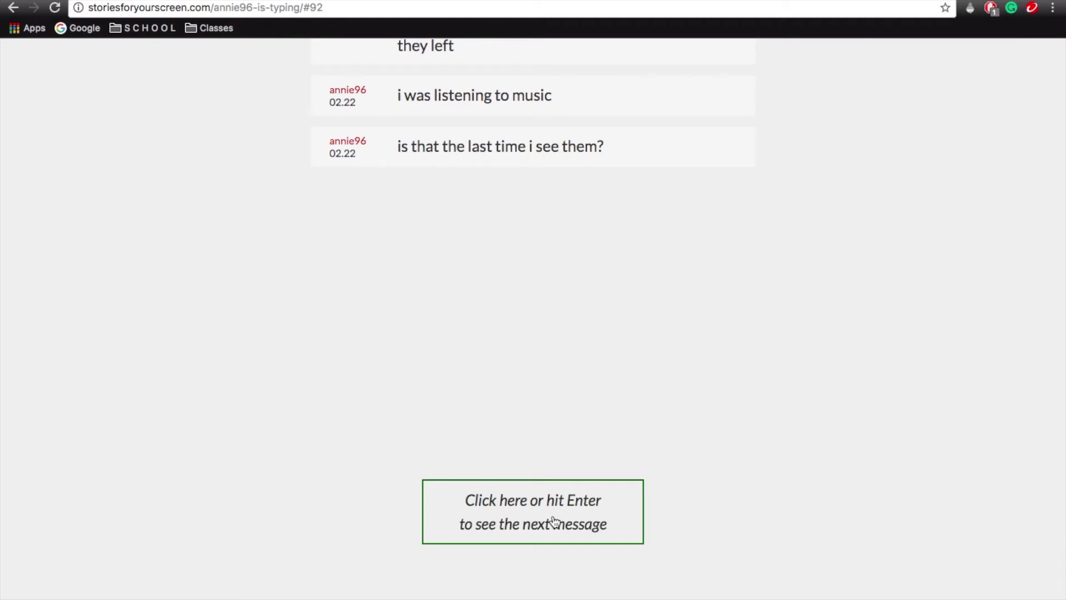
left_click(556, 521)
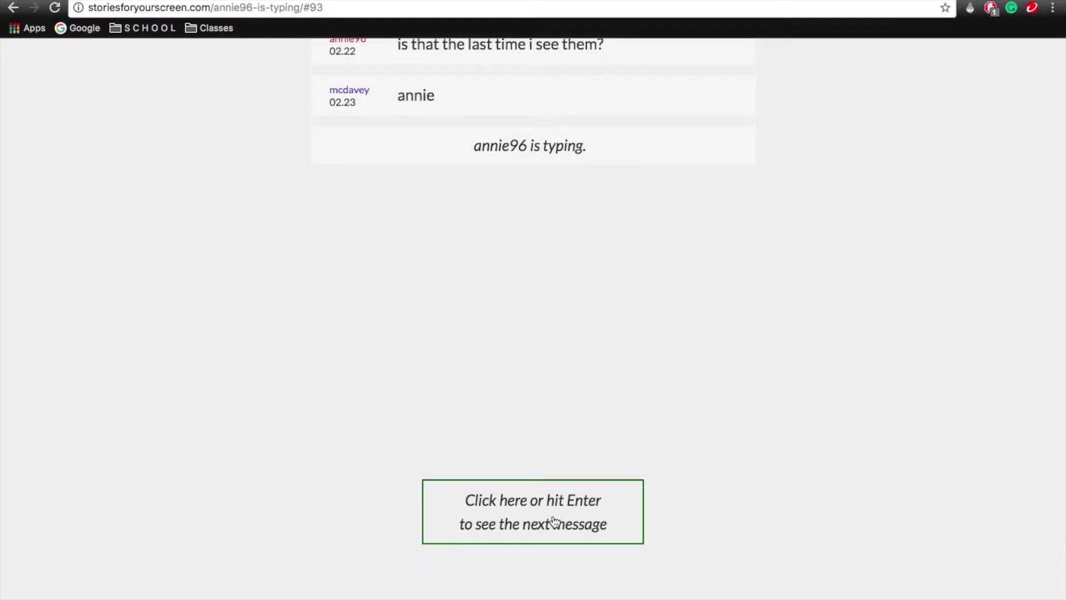
left_click(555, 520)
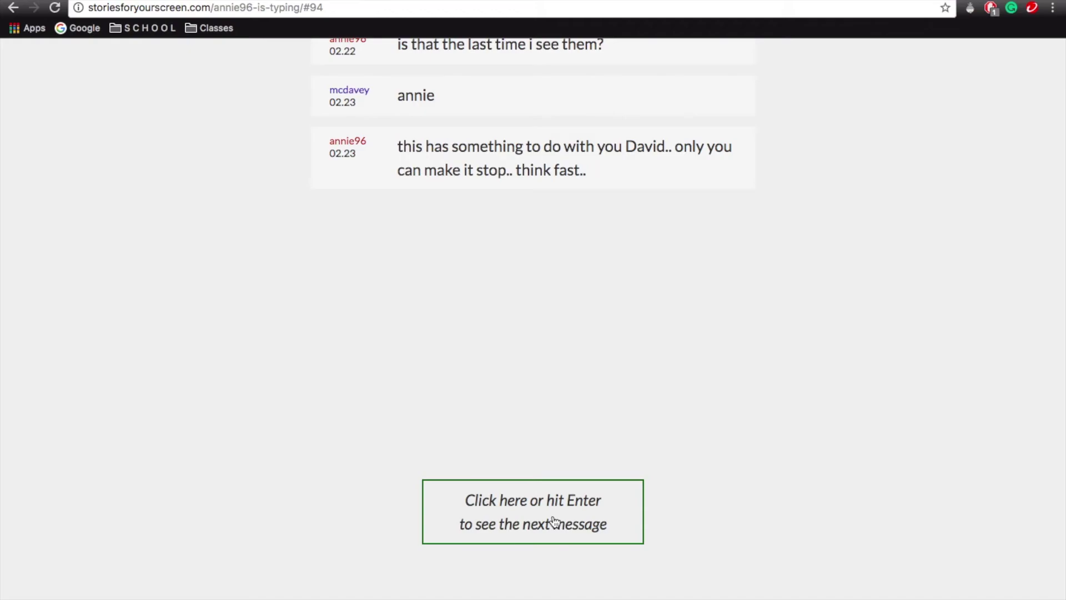
Step: Read mcdavey's all-caps confession and the scraping walls, up to 'It's stopped. I can't hear anything.'
left_click(554, 521)
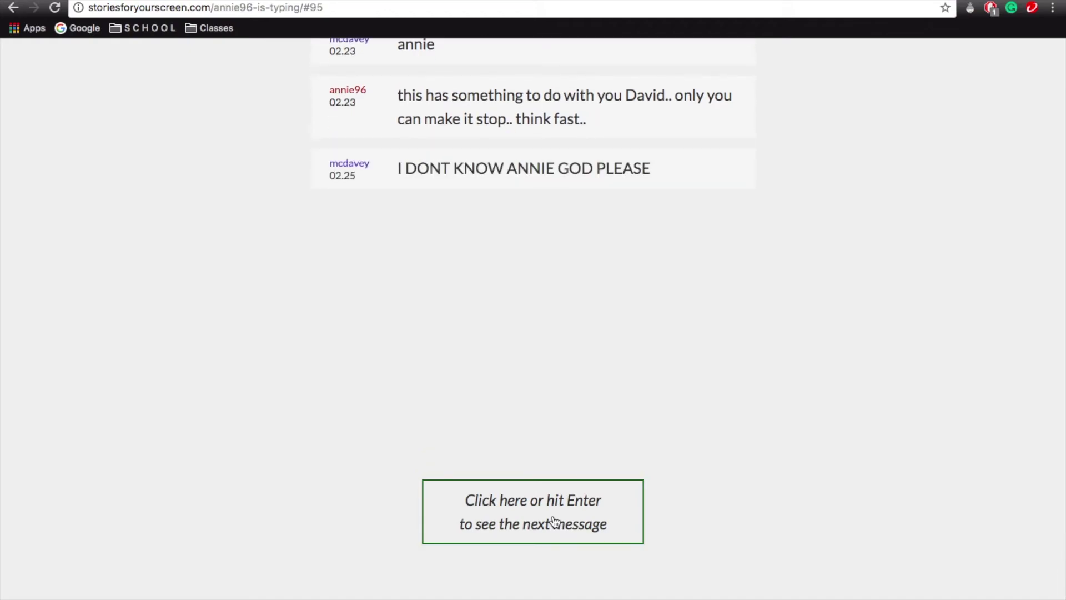
left_click(555, 520)
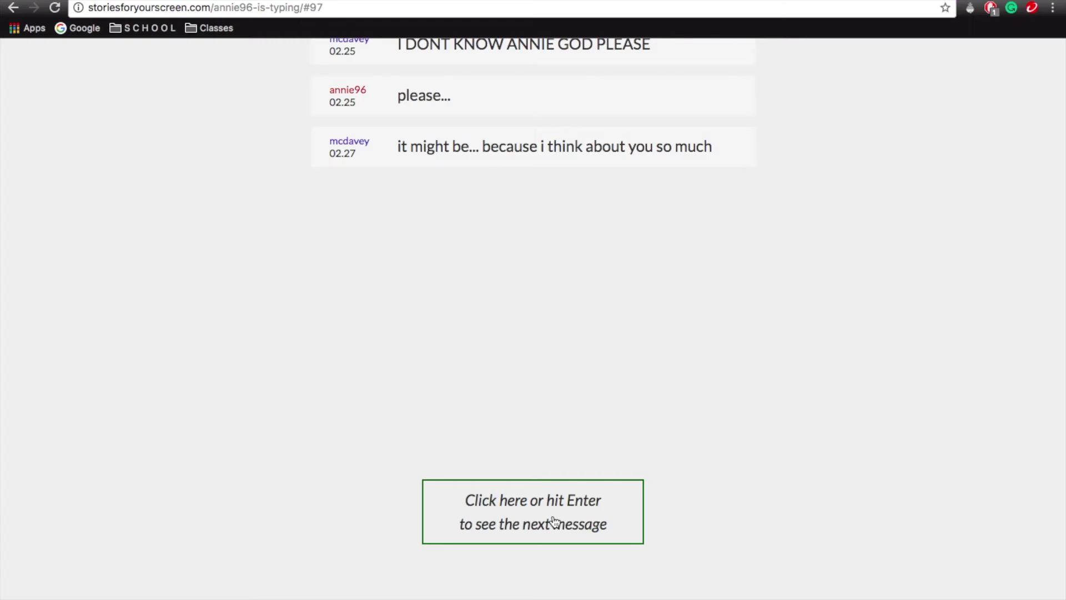
left_click(555, 521)
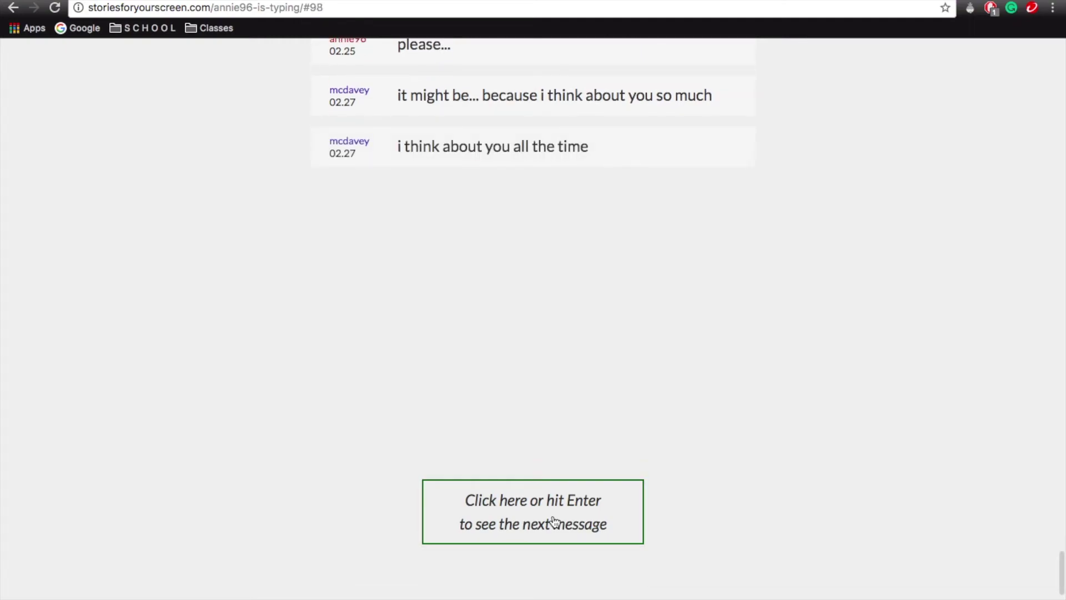
left_click(555, 520)
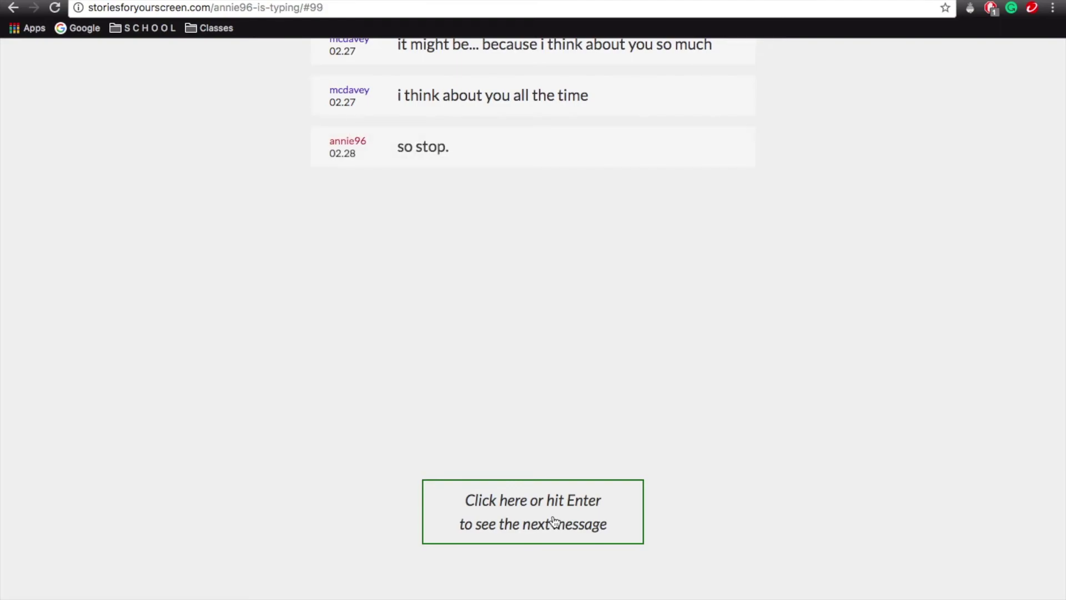
left_click(555, 520)
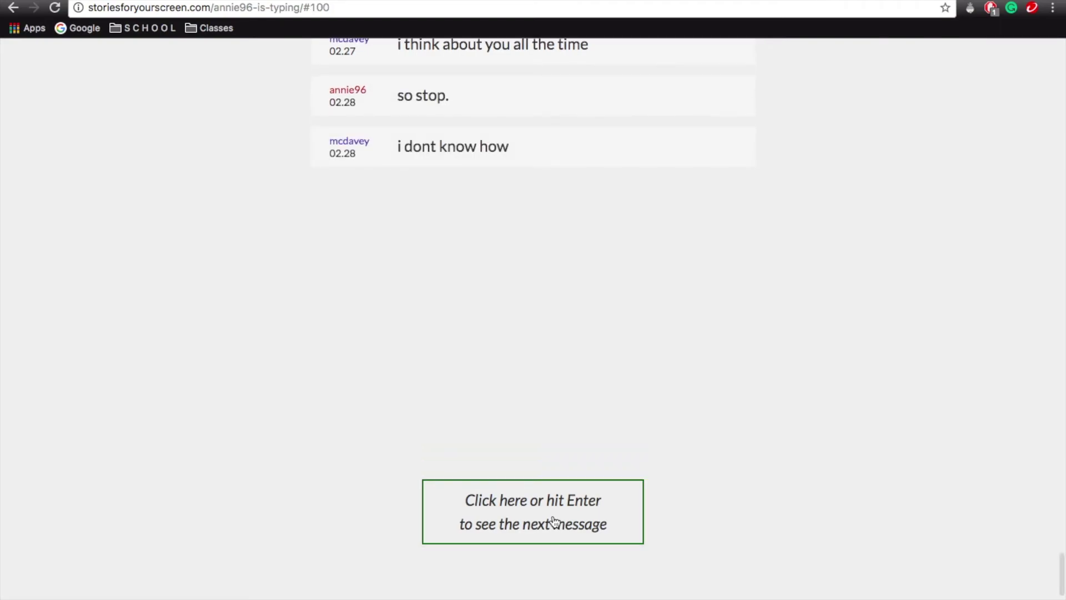
left_click(555, 520)
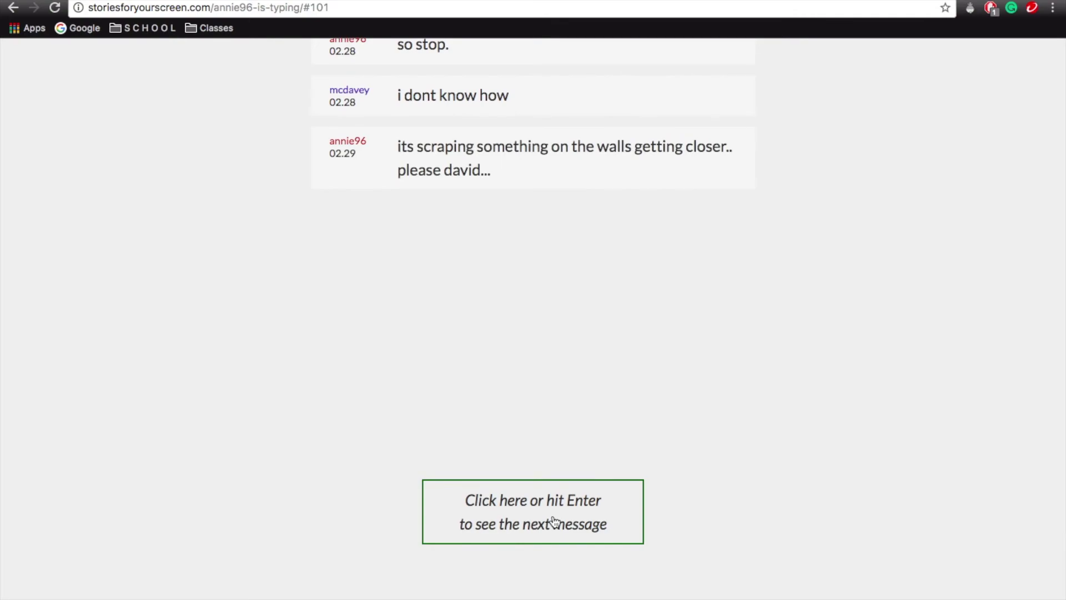
left_click(555, 521)
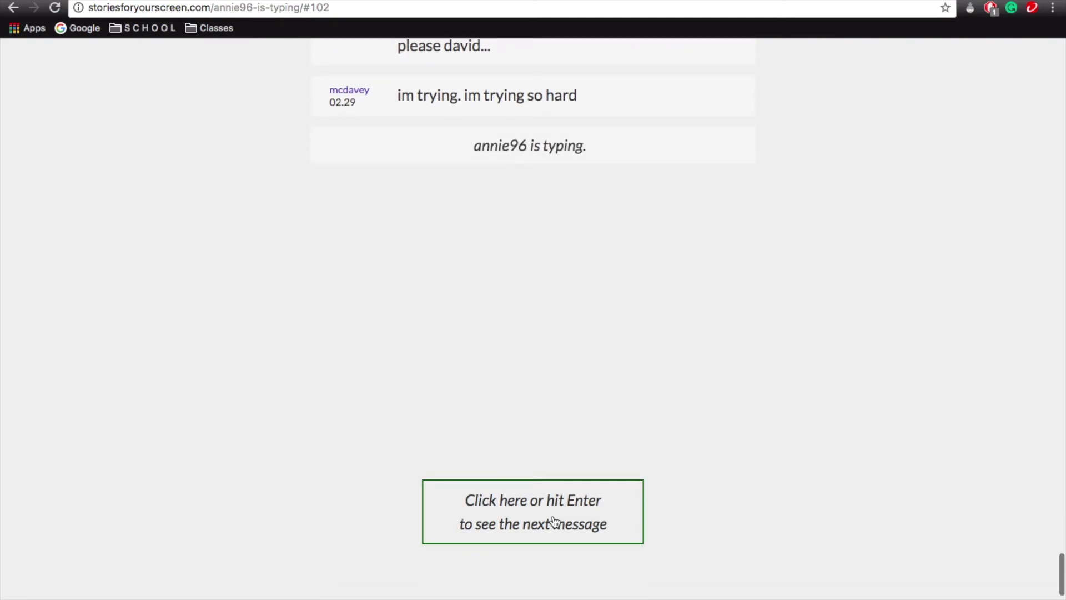
left_click(555, 521)
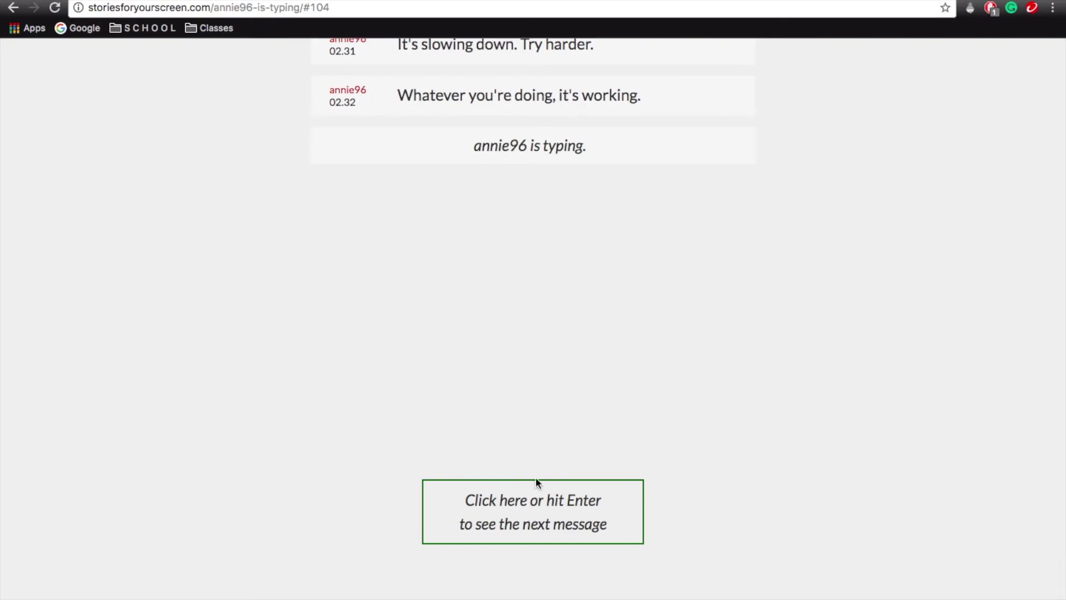
Step: Read through the stay-put warning, the police question and 'EVERYTHING annie' to 'Great! Can't wait!'
left_click(531, 510)
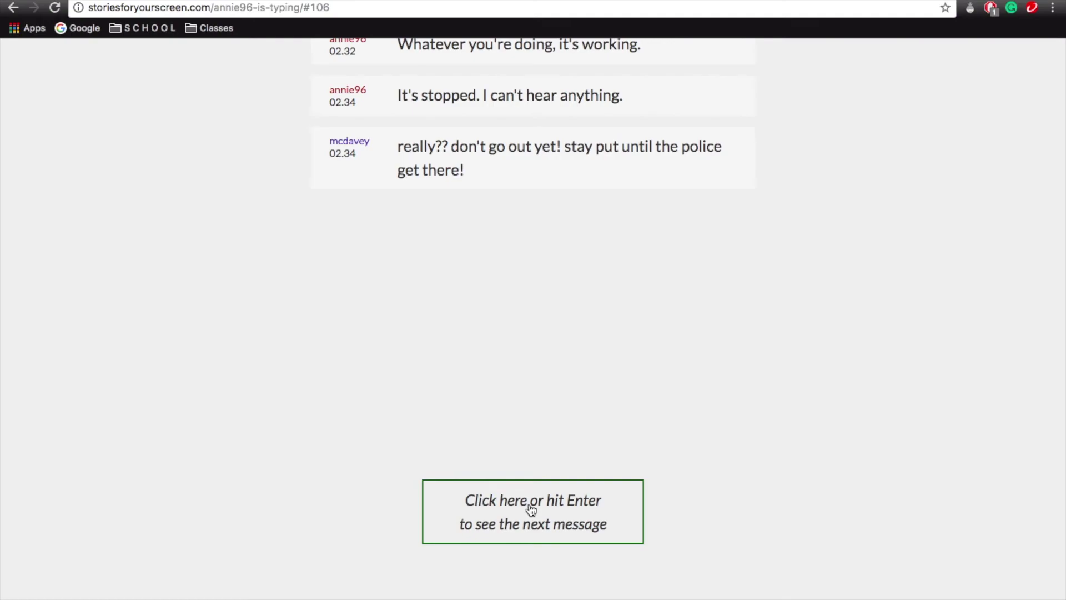
left_click(531, 510)
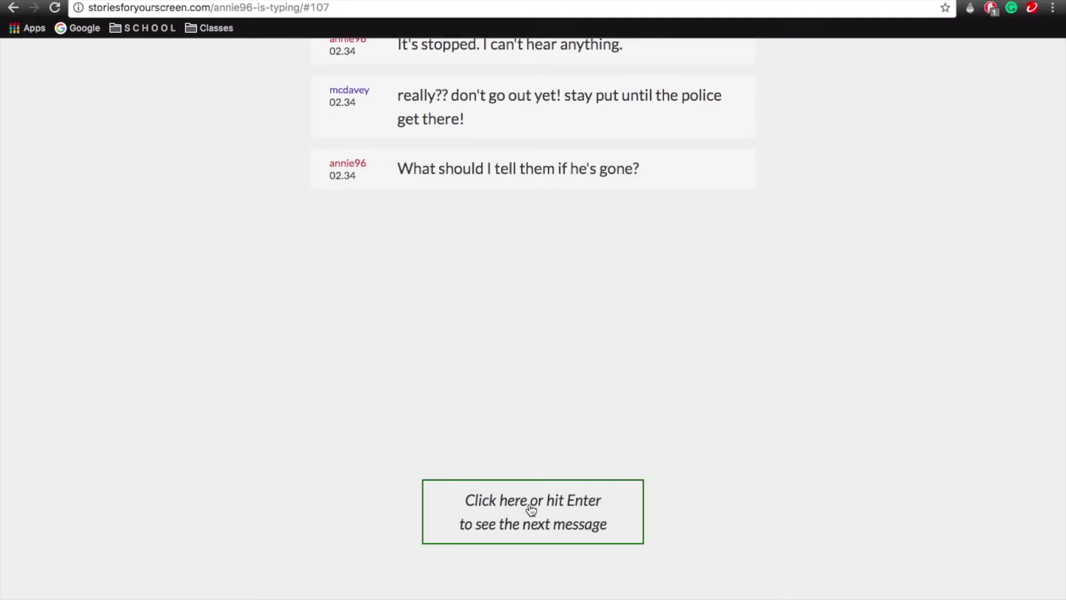
left_click(531, 510)
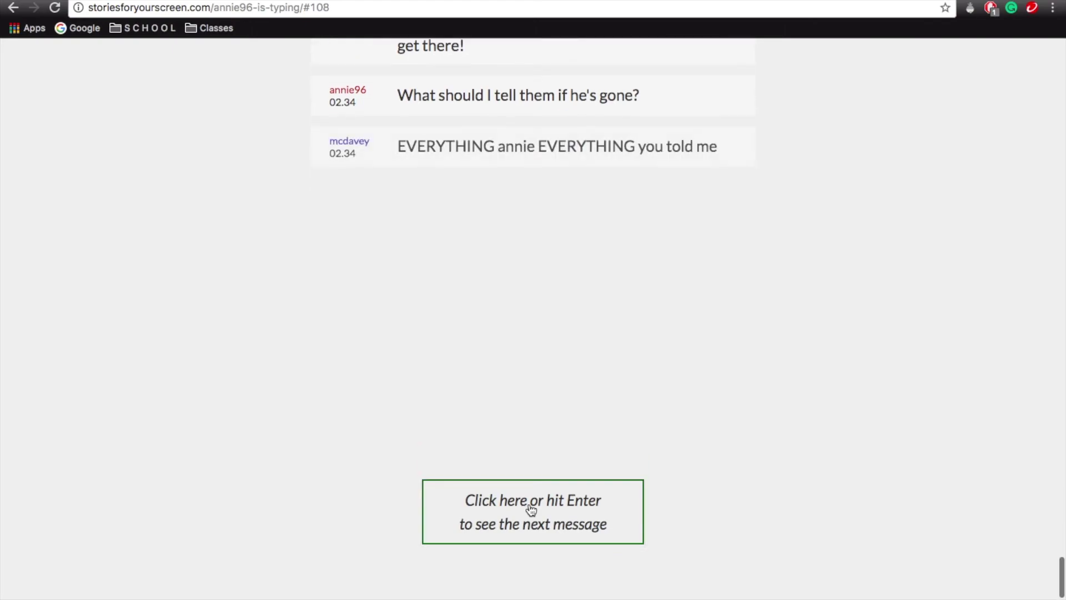
left_click(530, 509)
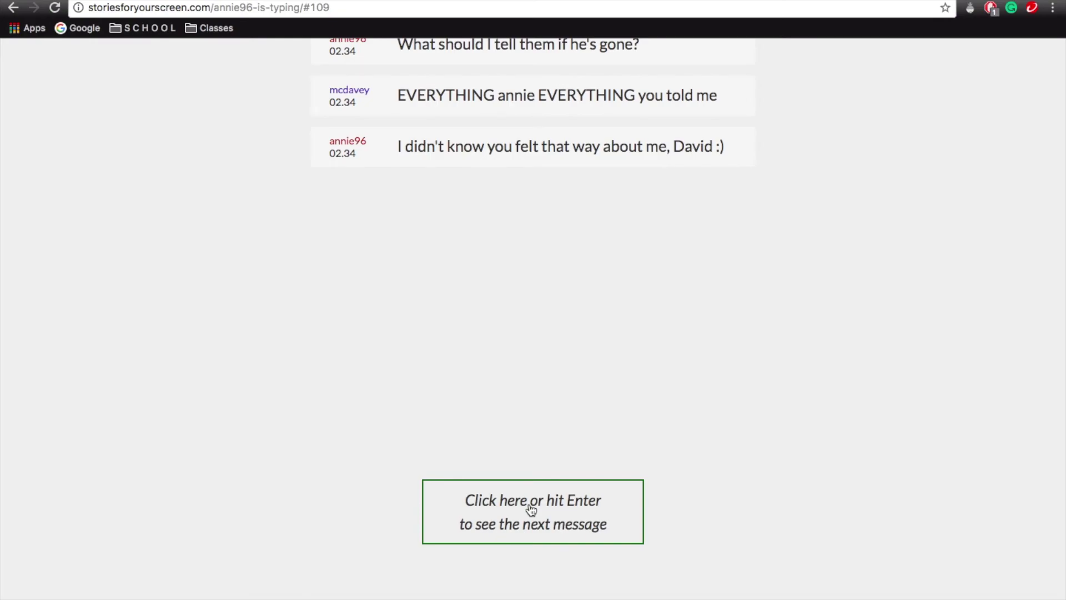
left_click(531, 510)
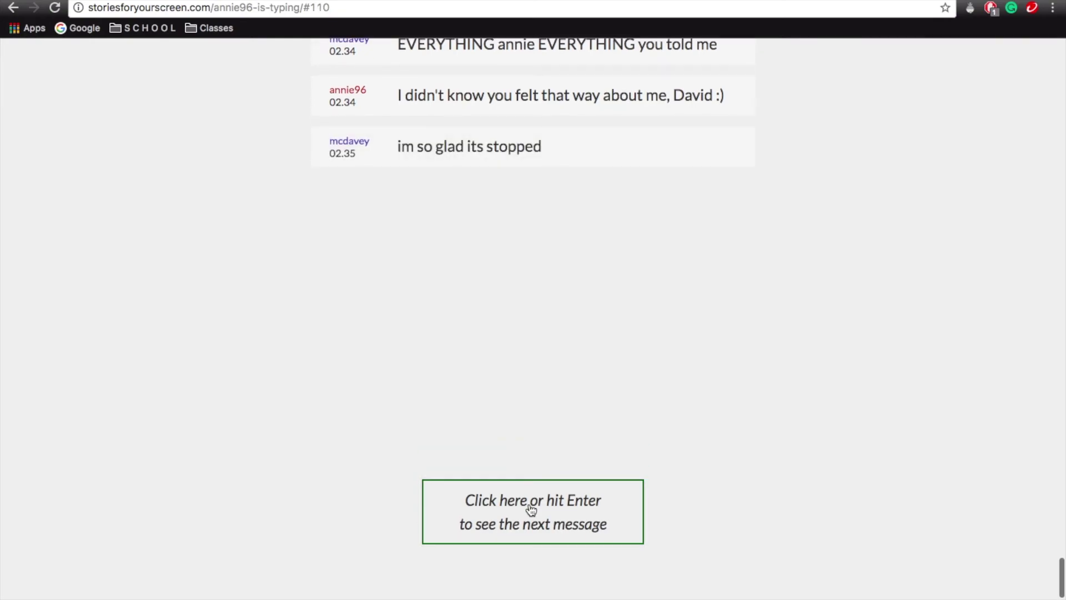
left_click(531, 510)
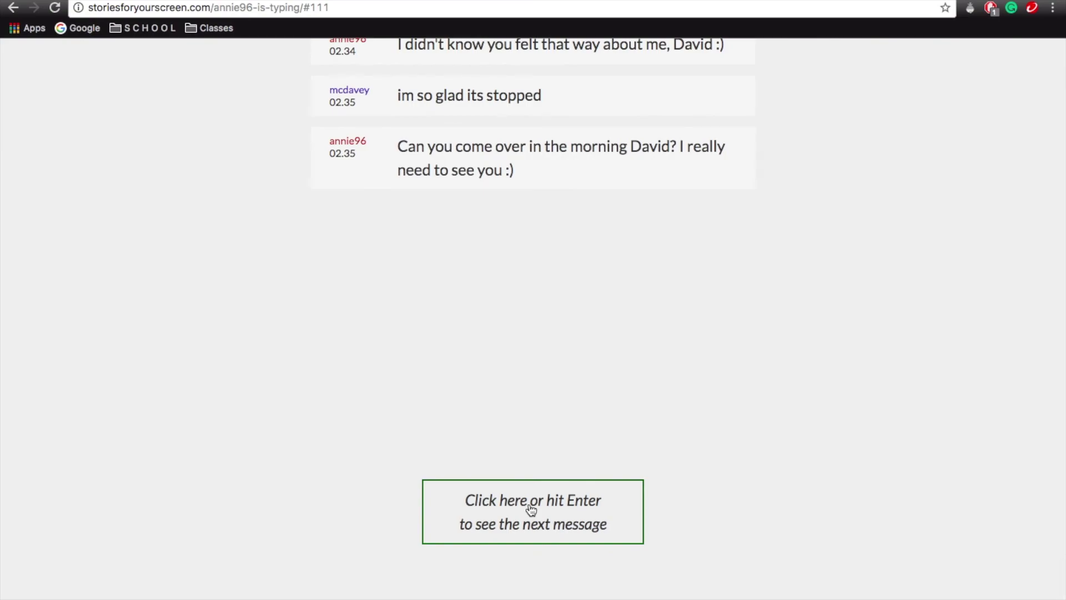
left_click(530, 510)
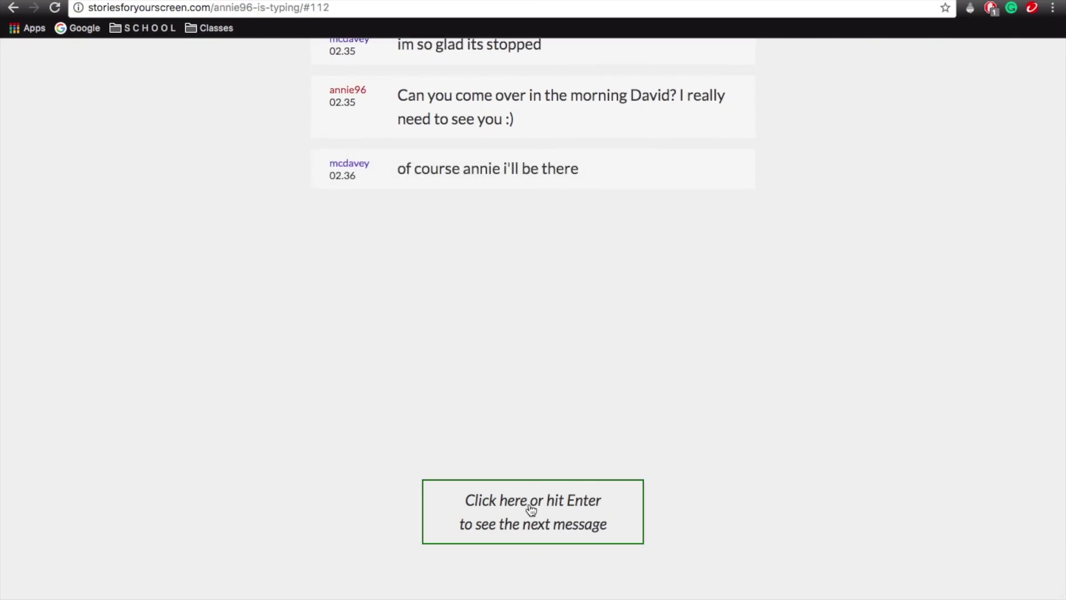
left_click(531, 510)
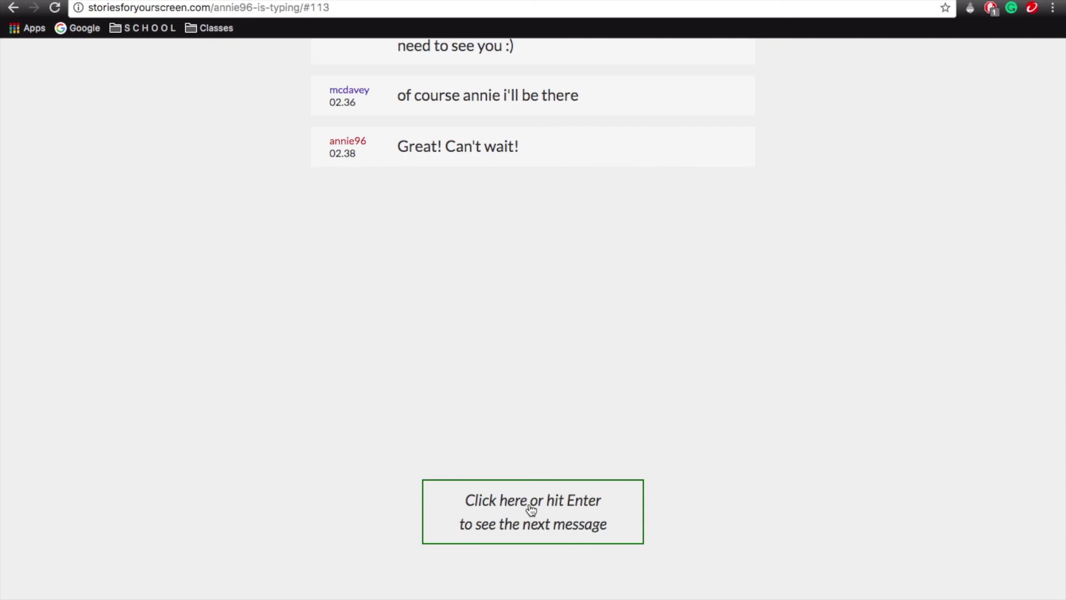
Step: Reveal mcdavey's 'annie how do i know this is you?' and annie96 going offline
left_click(530, 509)
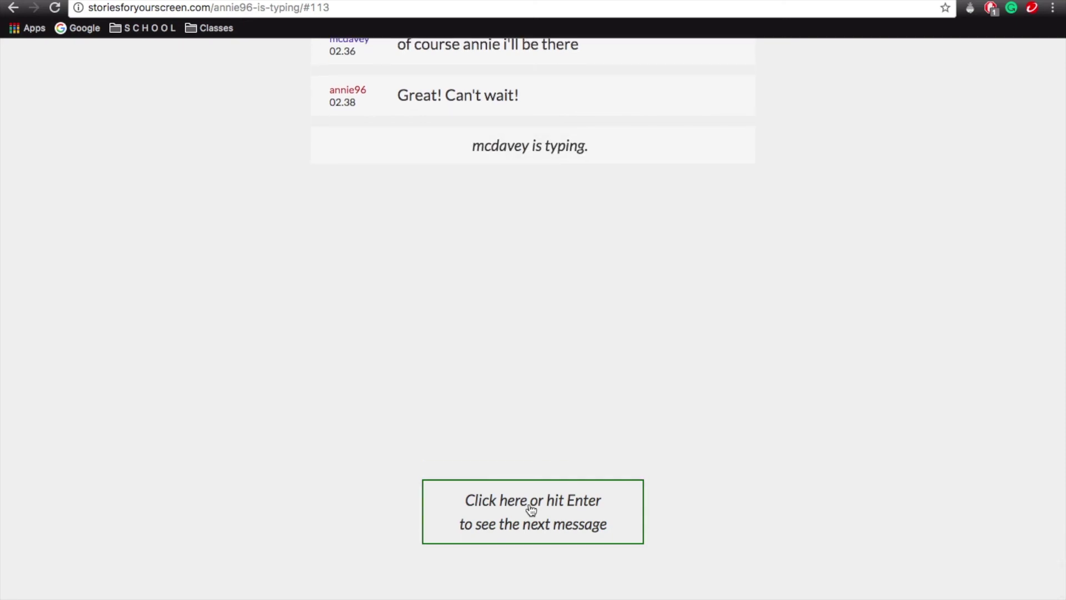
left_click(531, 510)
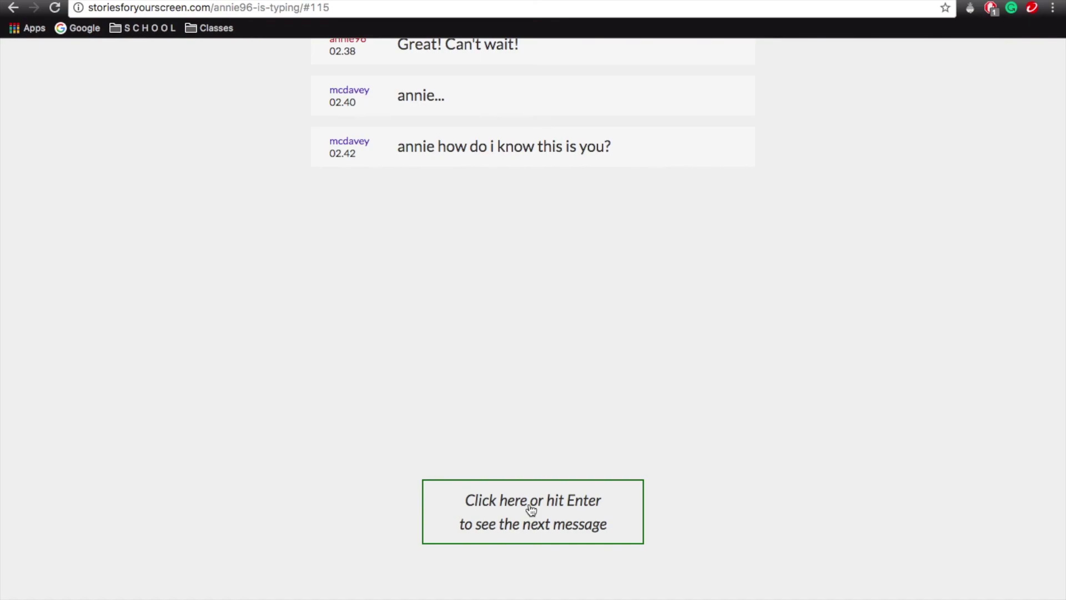
left_click(530, 510)
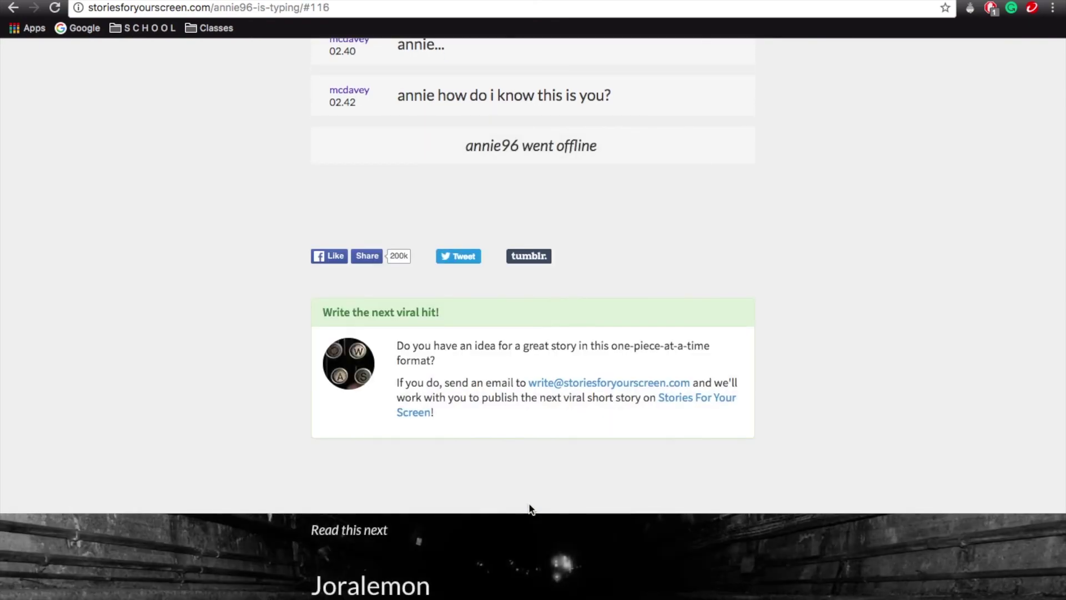
scroll(660, 353, "down", 4)
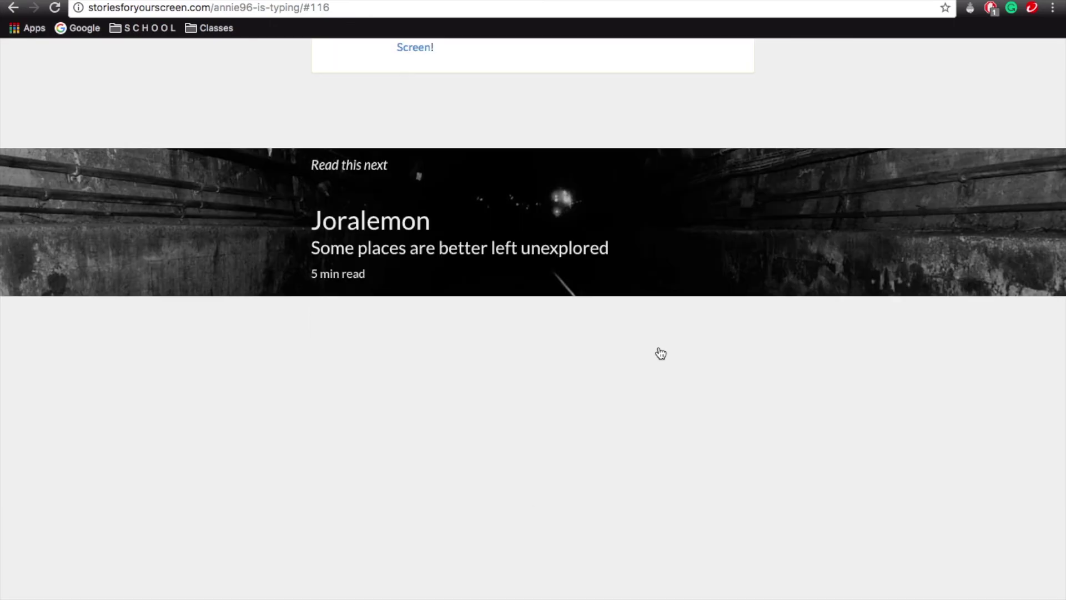